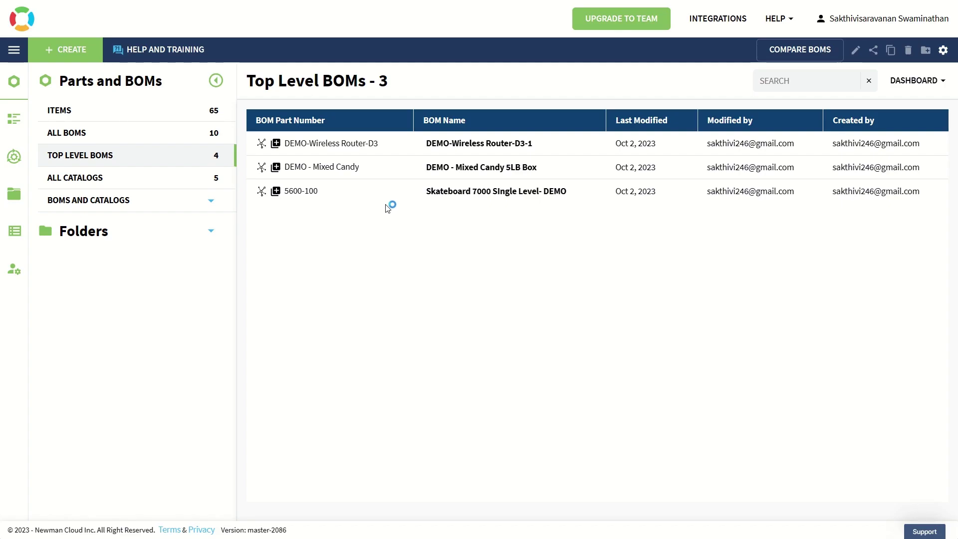
Step: Switch to the OpenBOM folder in File Explorer and open the BOM workbook in Excel
key(alt+Tab)
key(Tab)
key(Tab)
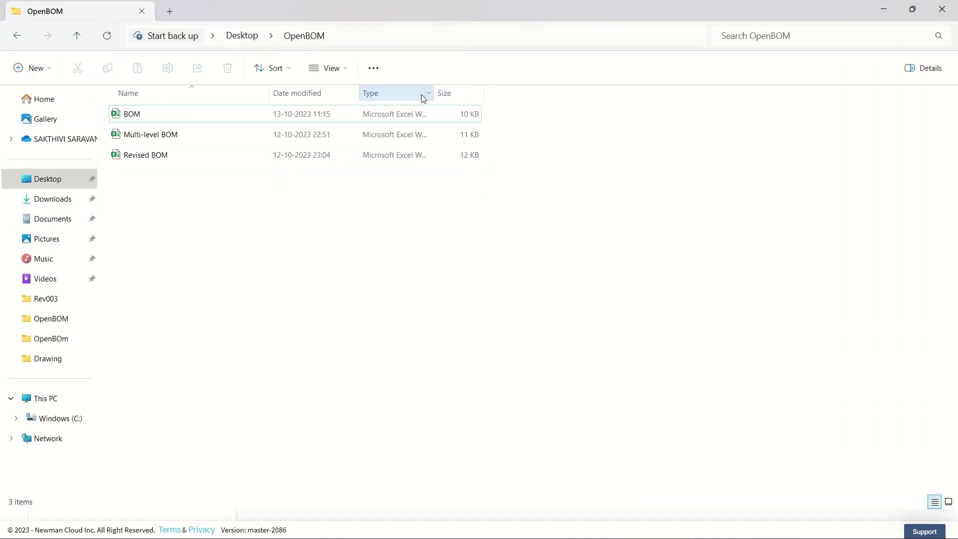
double_click(412, 117)
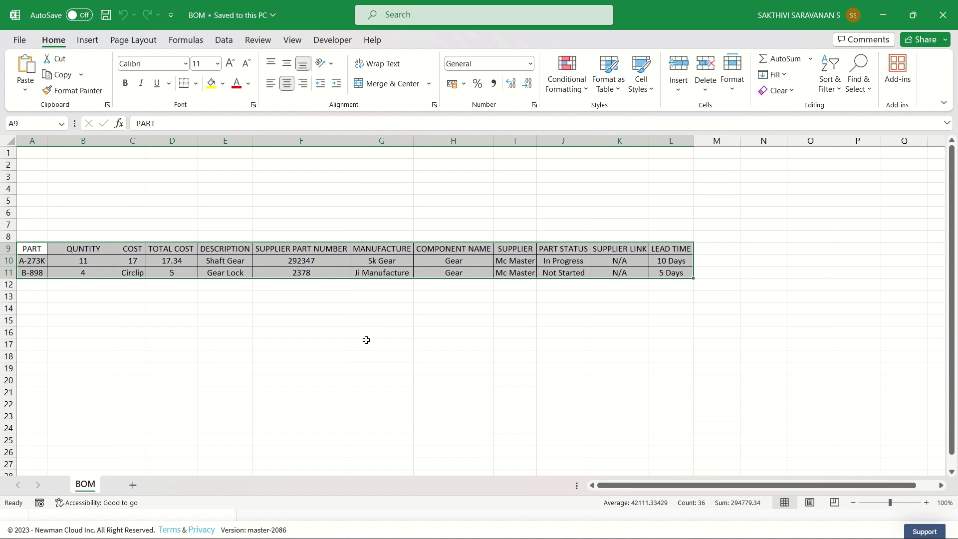
Step: Examine the blank rows 1 to 8 and the property names in row 9 of the BOM sheet
click(251, 360)
drag(31, 235, 43, 152)
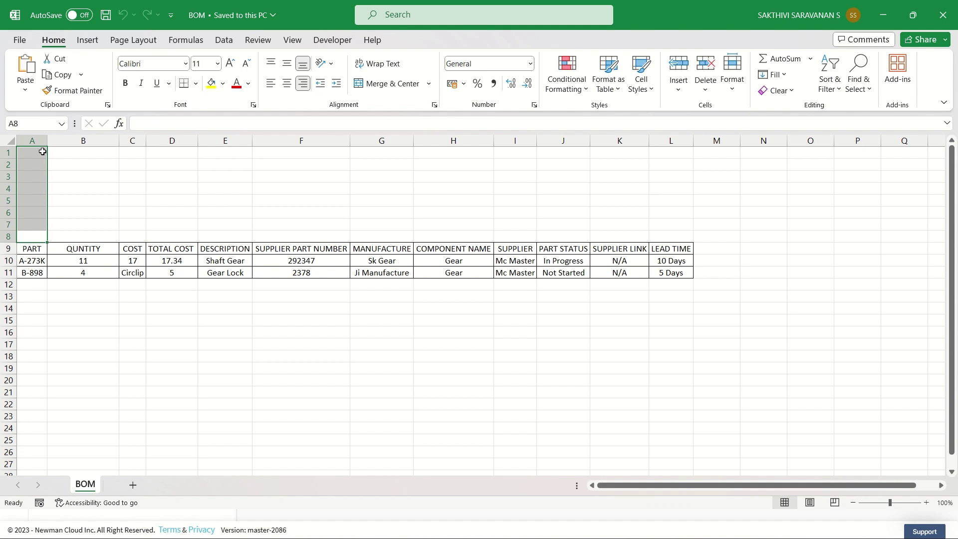
click(11, 248)
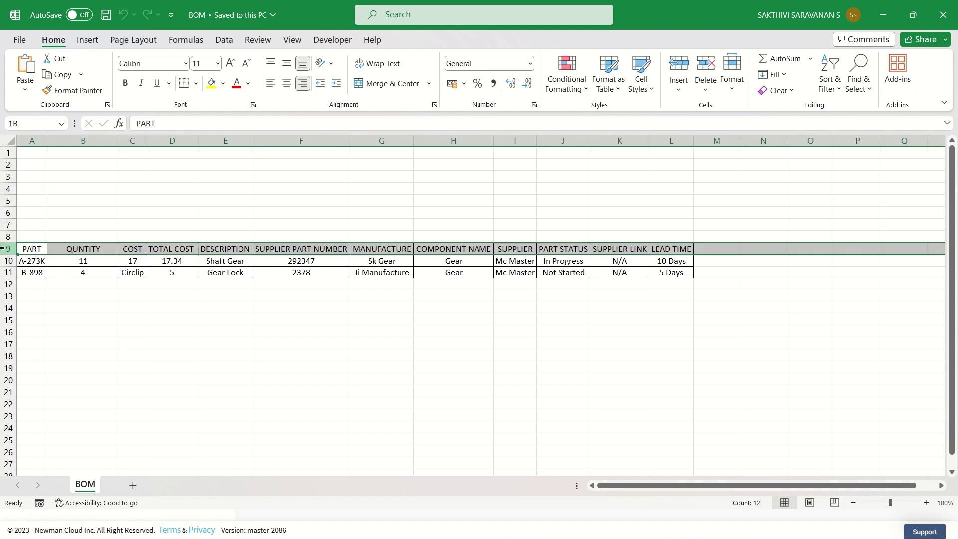
click(34, 248)
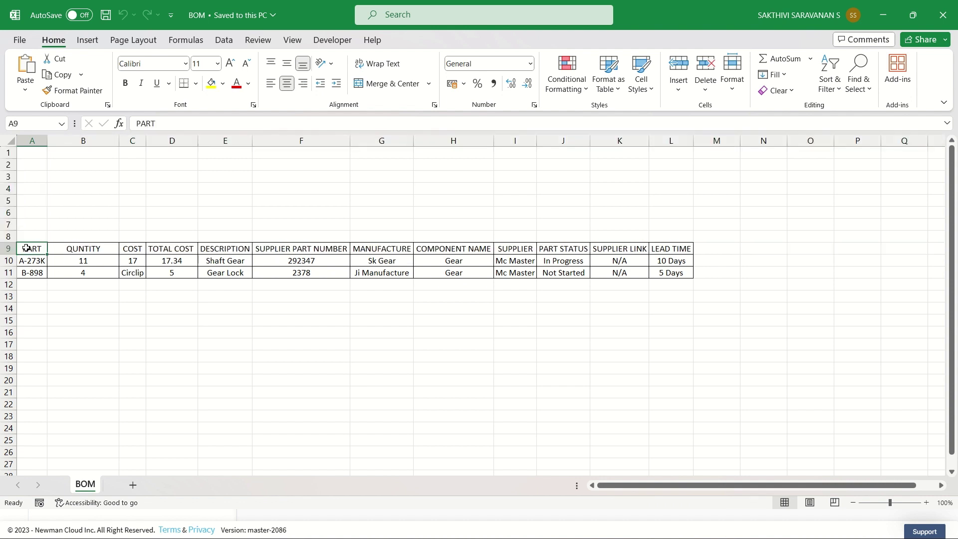
drag(27, 247, 689, 250)
Step: Examine the part data in rows 10 and 11 under the property names, from the part number to the lead time
click(25, 271)
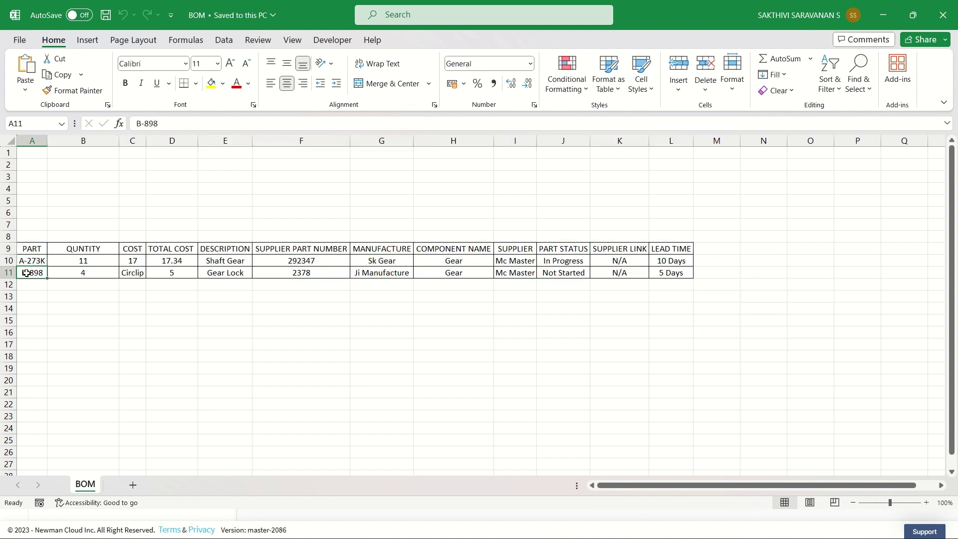
click(33, 261)
drag(33, 262, 676, 292)
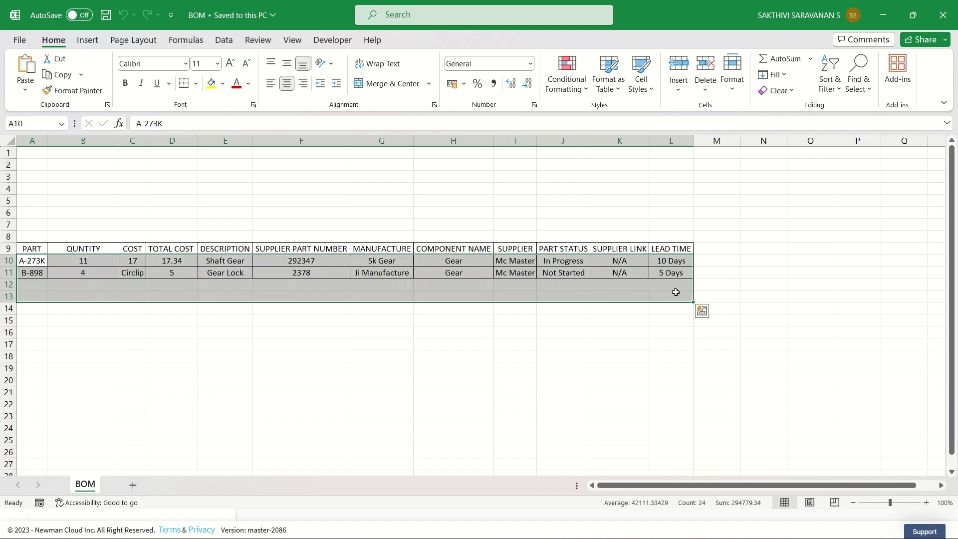
click(34, 260)
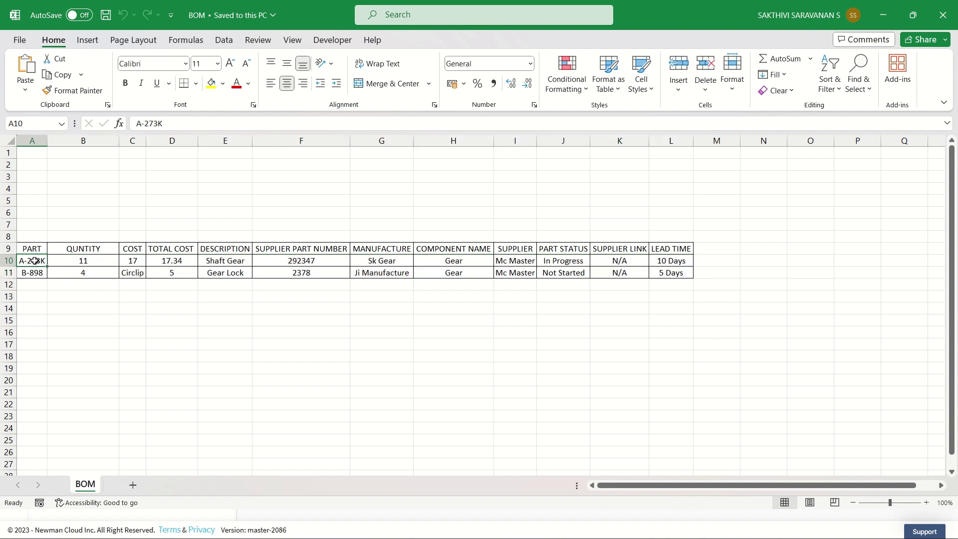
drag(117, 261, 674, 285)
click(617, 300)
click(183, 302)
drag(34, 262, 464, 320)
Step: Review the empty area above the property names in rows 1 to 8, and close the BOM workbook
drag(26, 156, 25, 232)
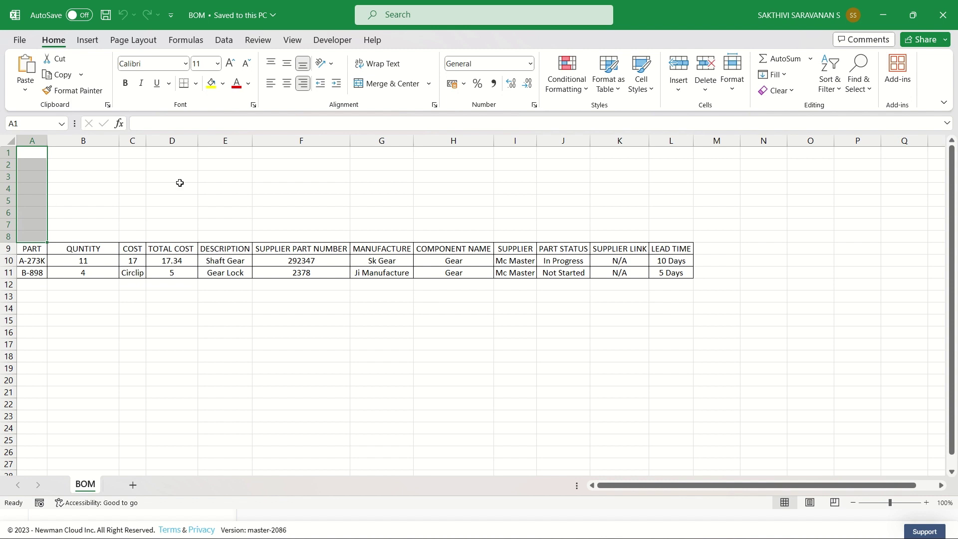
click(71, 165)
drag(39, 152, 272, 231)
click(42, 153)
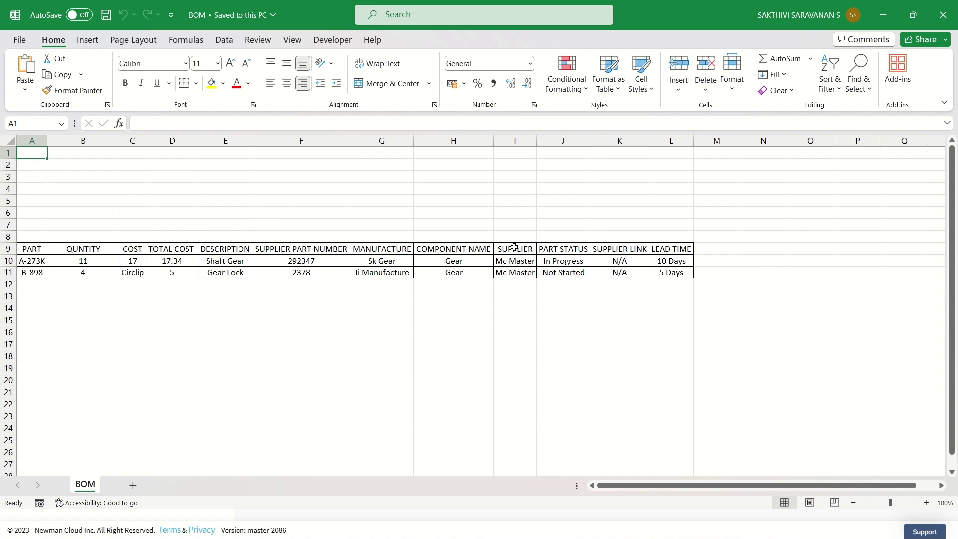
click(945, 13)
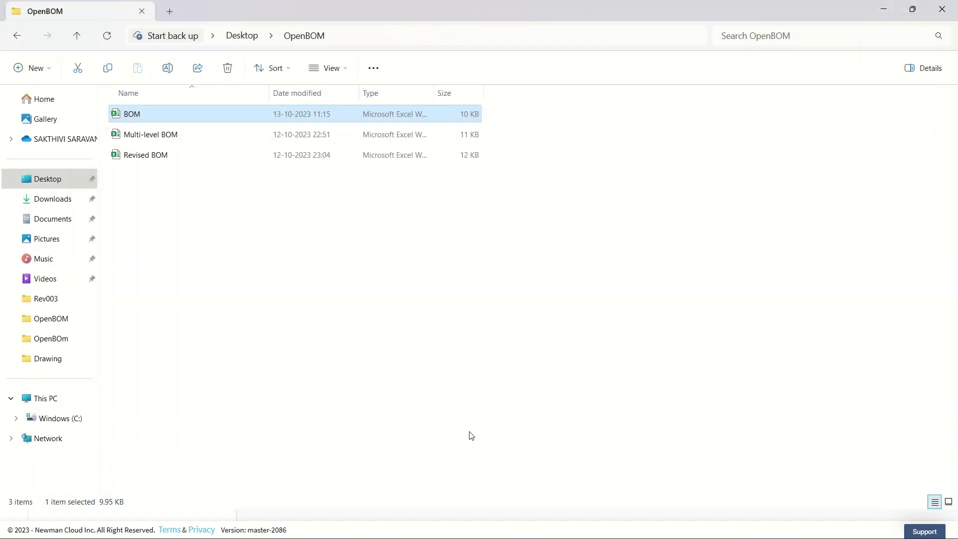
Step: Switch back to OpenBOM, start a BOM import and set the name of the part number column to "Part"
key(alt+Tab)
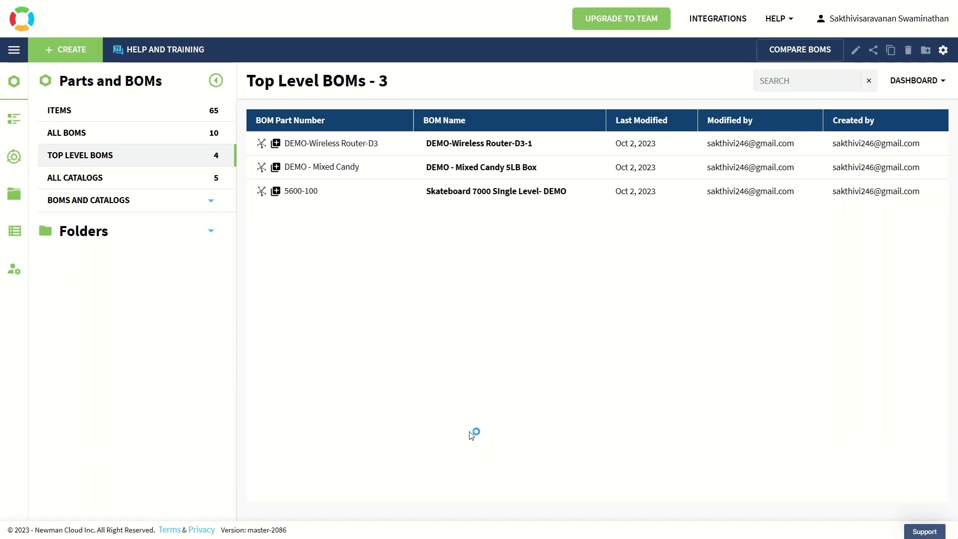
click(65, 50)
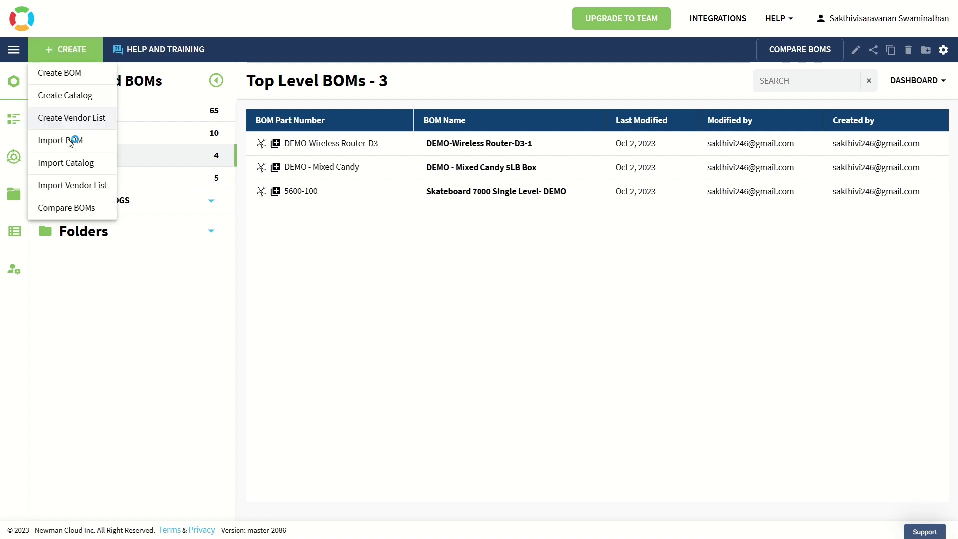
click(70, 141)
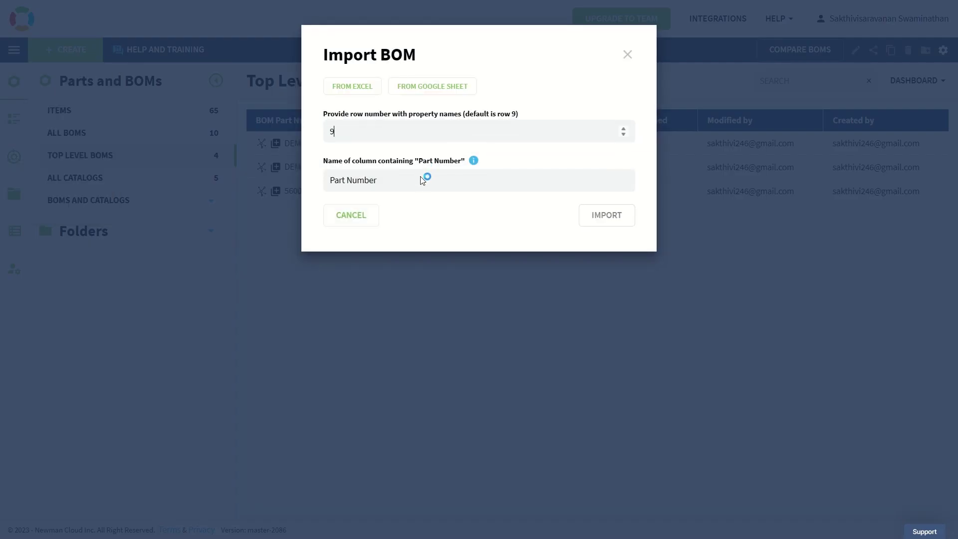
click(399, 183)
key(Tab)
triple_click(361, 181)
click(379, 177)
Step: Choose the Excel file BOM.xlsx as the source and import it with row 9 as the property name row
click(362, 90)
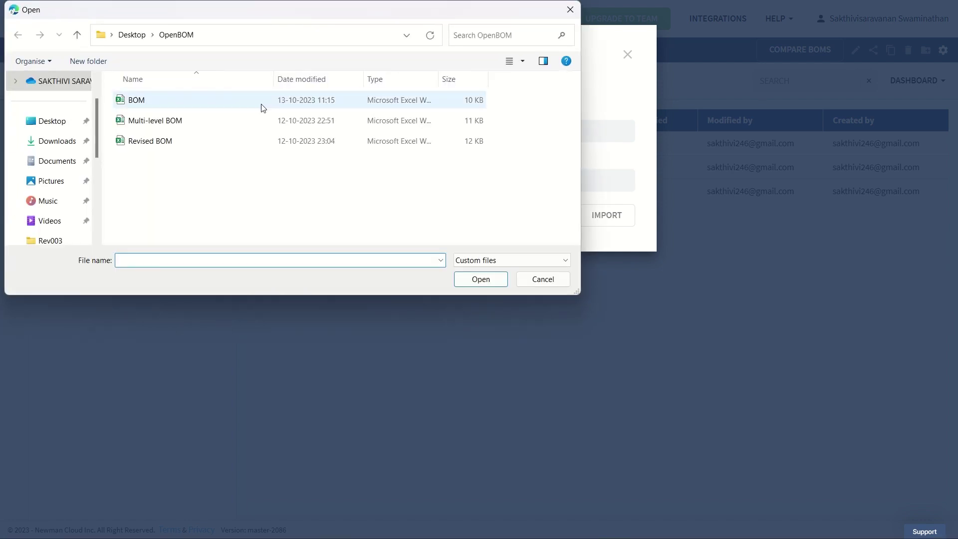
click(261, 106)
click(478, 280)
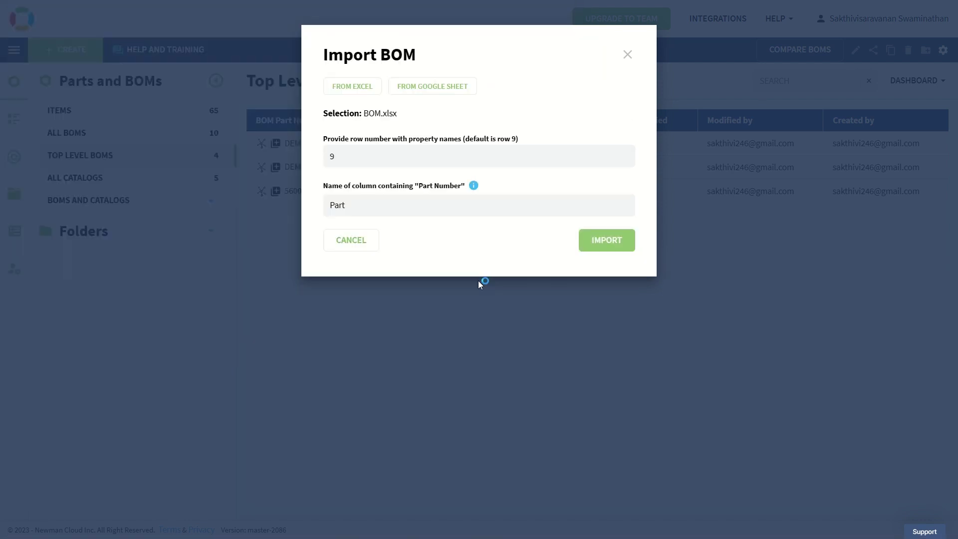
click(631, 244)
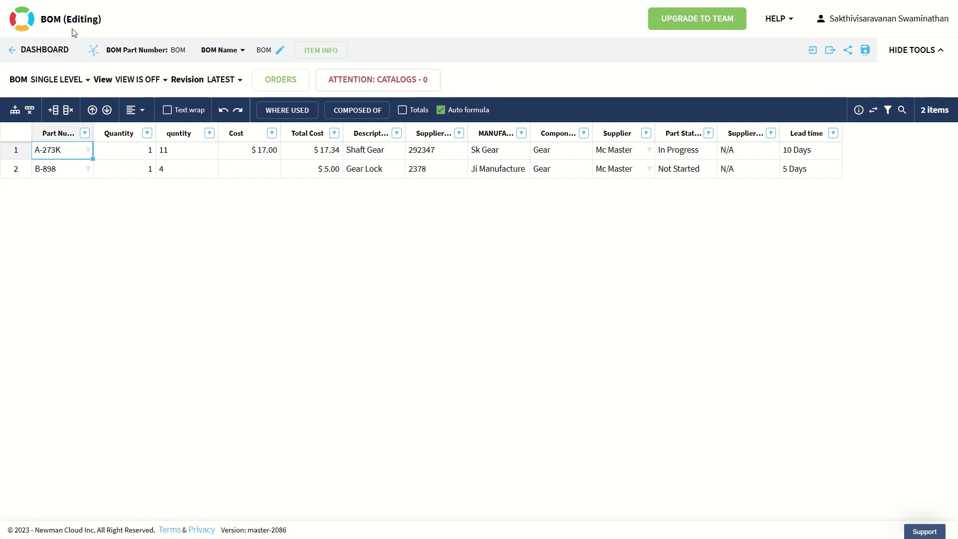
drag(188, 54, 172, 58)
click(214, 14)
mouse_move(641, 2)
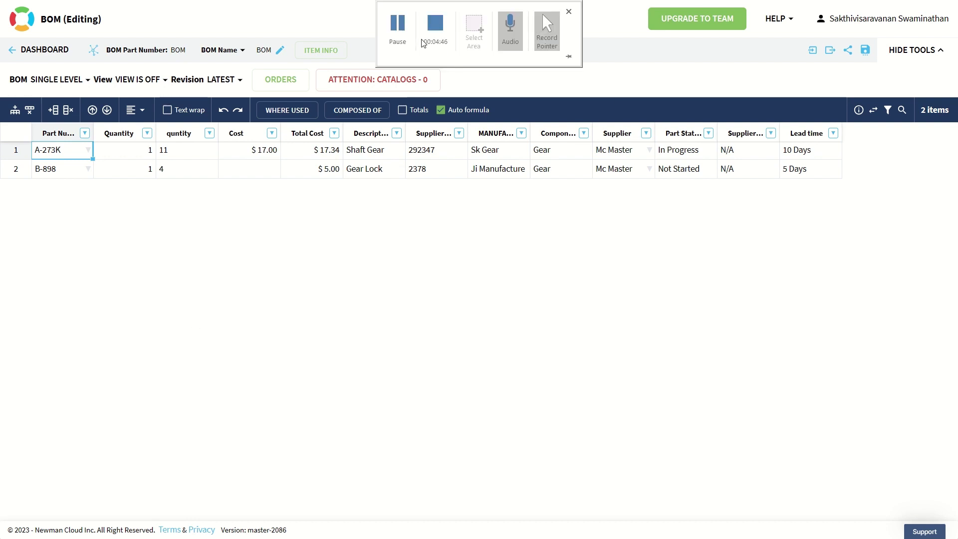
click(403, 35)
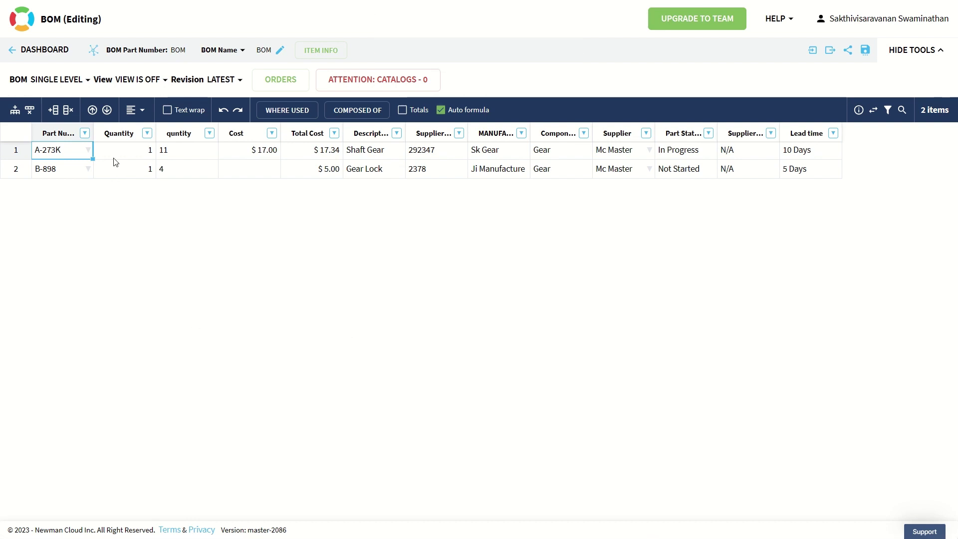
Step: Return to the dashboard and move the imported BOM named "BOM" to the trash
click(30, 52)
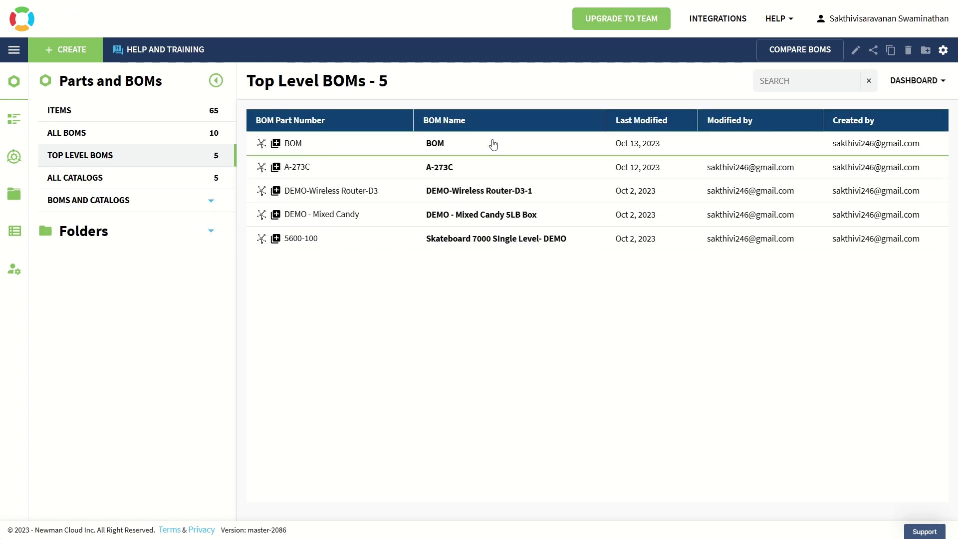
right_click(493, 145)
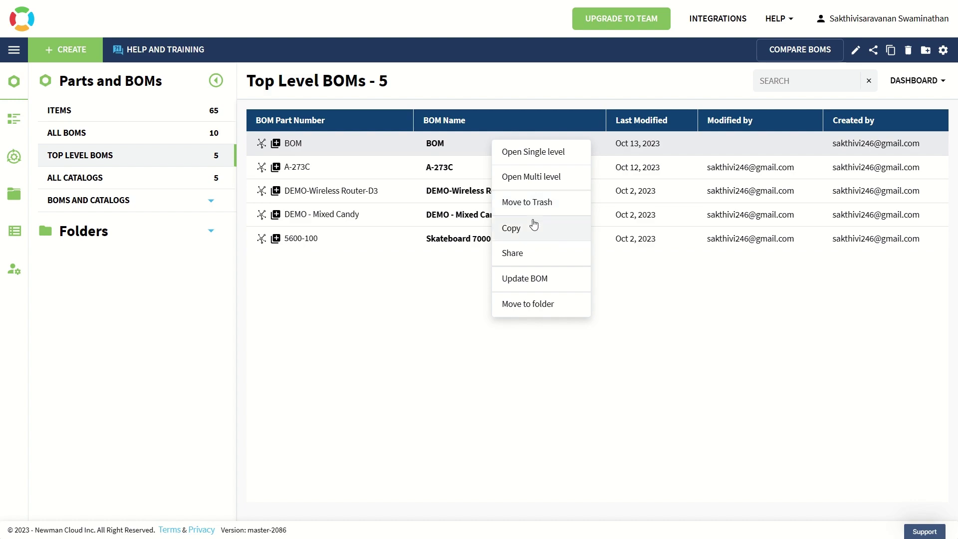
click(539, 203)
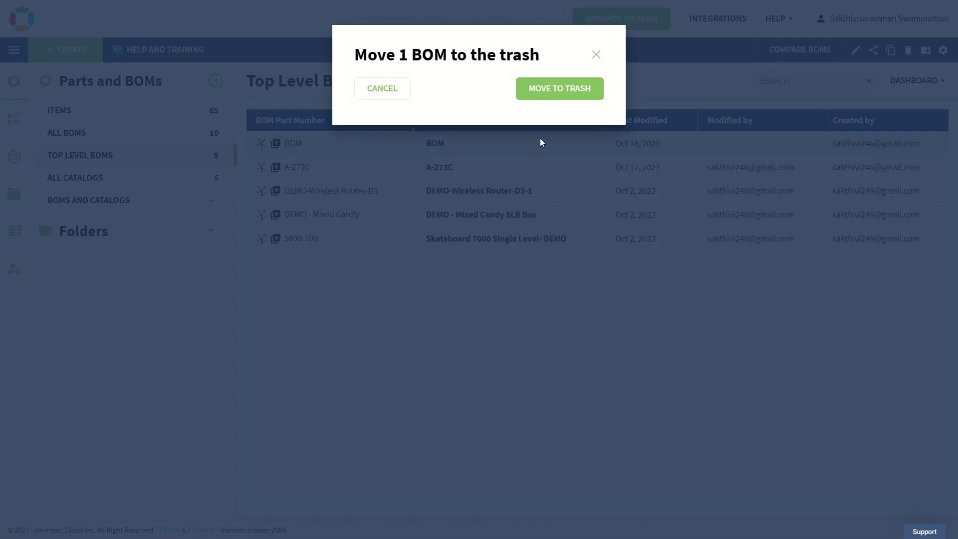
click(555, 95)
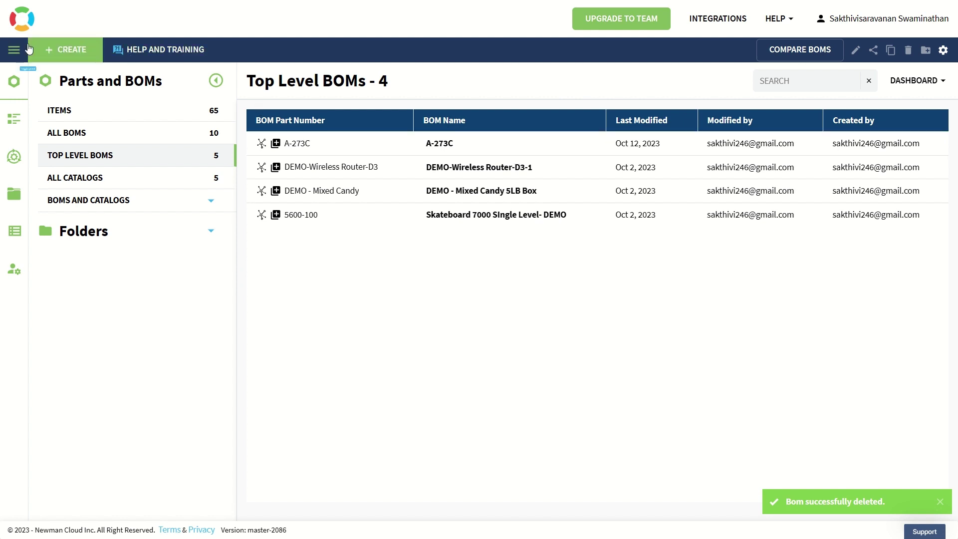
click(88, 47)
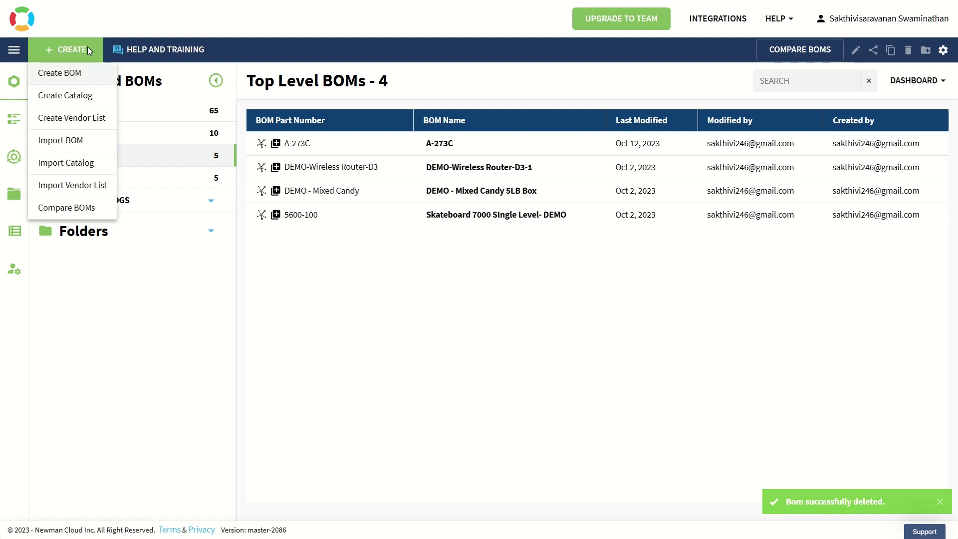
click(108, 145)
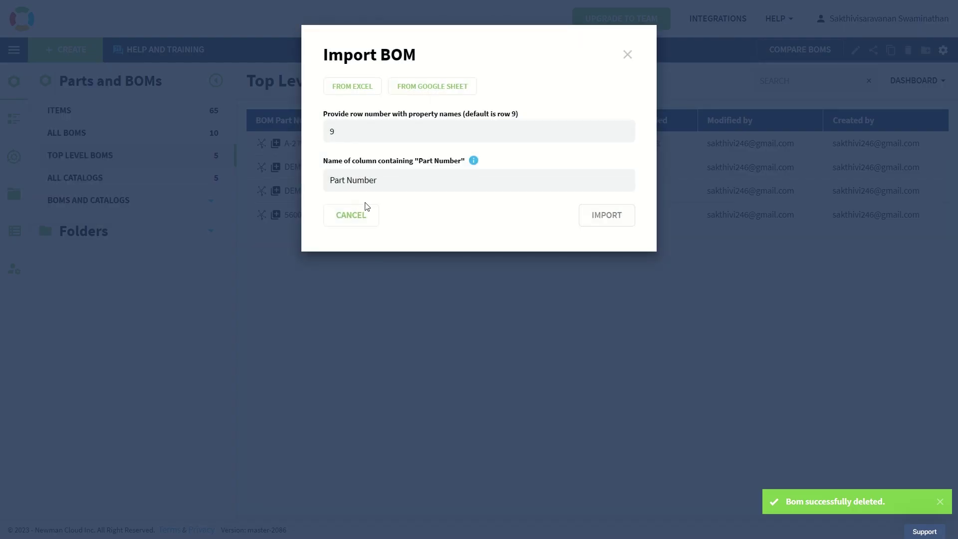
click(379, 87)
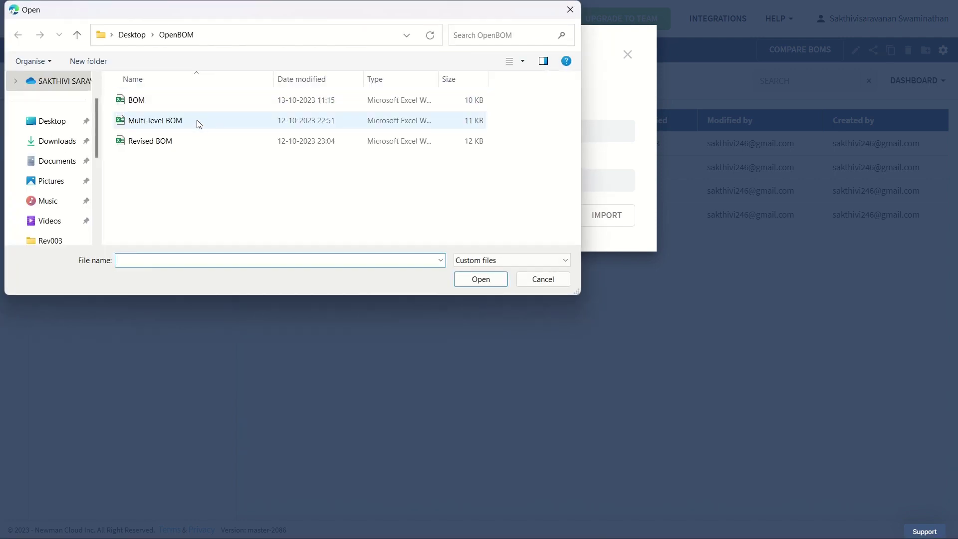
click(556, 279)
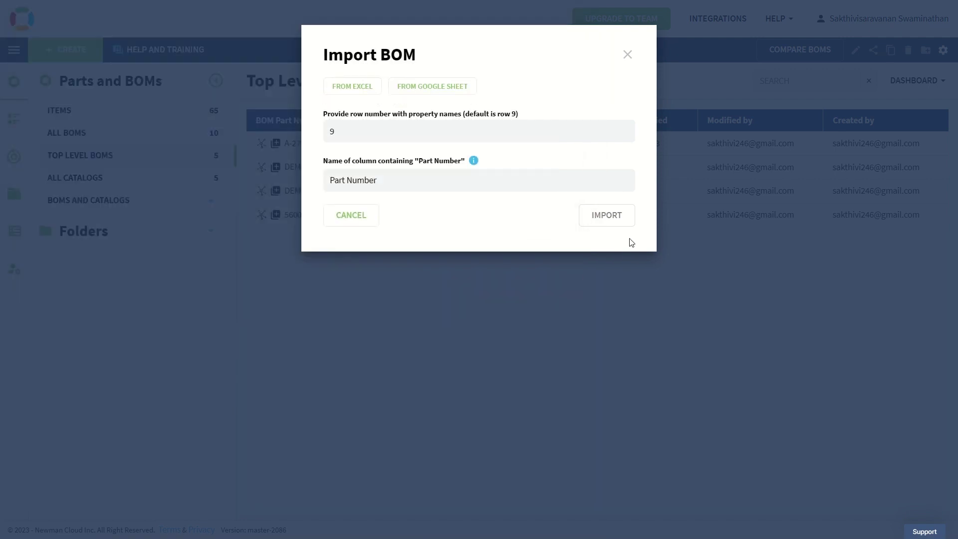
click(372, 212)
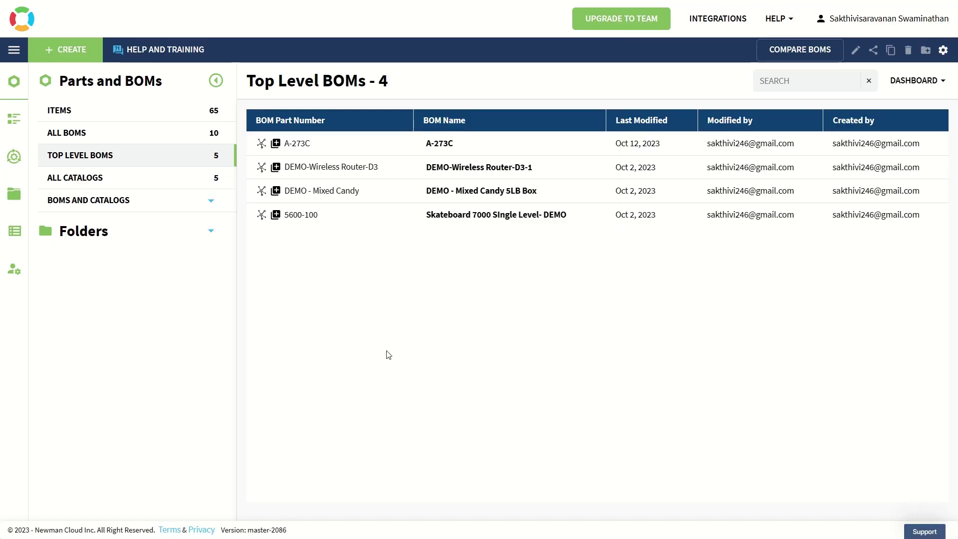
Step: Switch to the OpenBOM folder in File Explorer and open the Multi-level BOM workbook in Excel
key(alt+Tab)
key(alt+Tab)
key(alt+Tab)
key(alt+Tab)
key(alt+Tab)
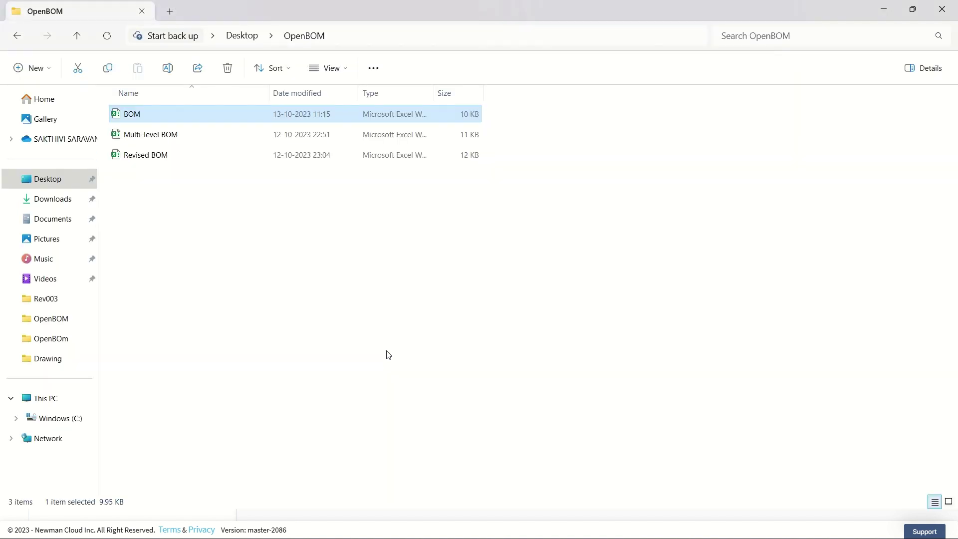
click(130, 133)
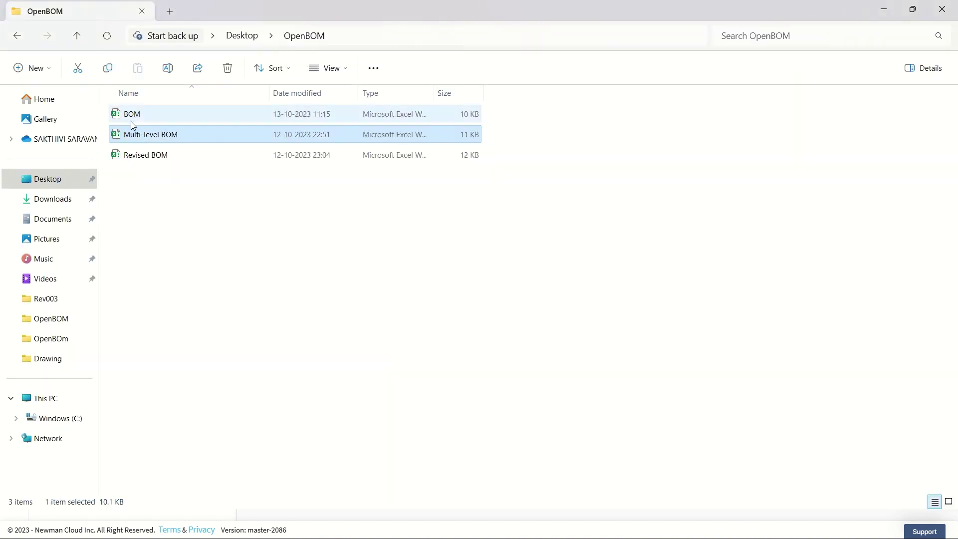
key(Return)
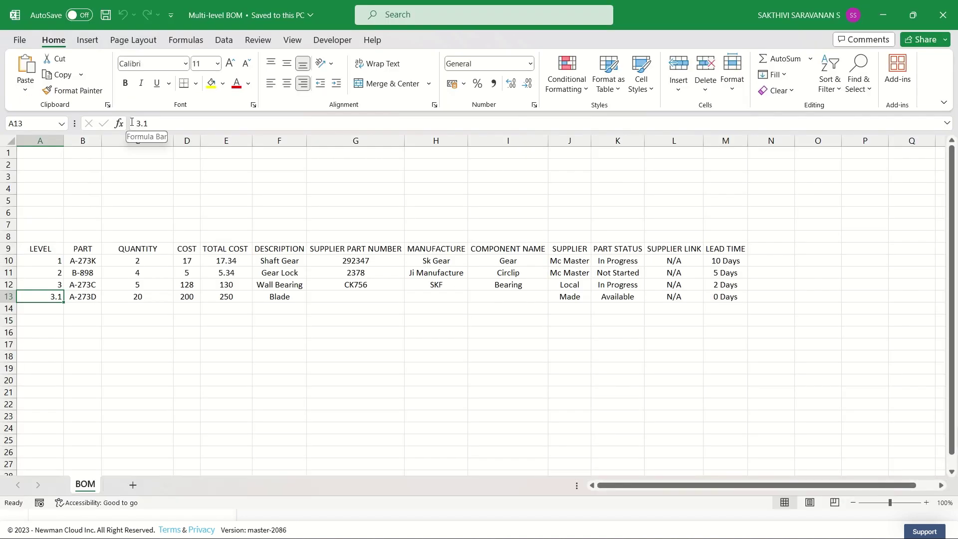
Step: Examine the blank rows 1 to 8, the property names in row 9, and the level 3 and 3.1 parts in rows 12 and 13
drag(39, 153, 700, 241)
click(600, 486)
click(355, 355)
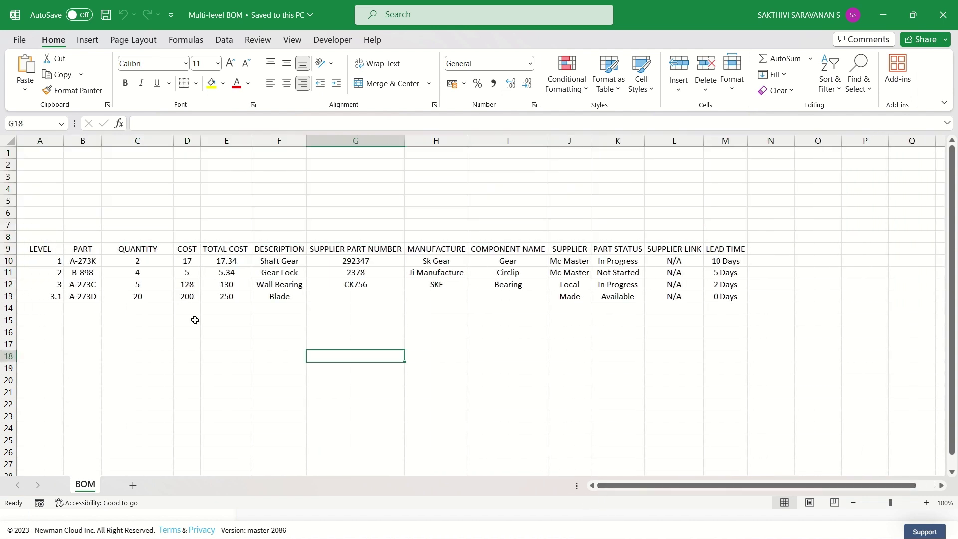
click(4, 248)
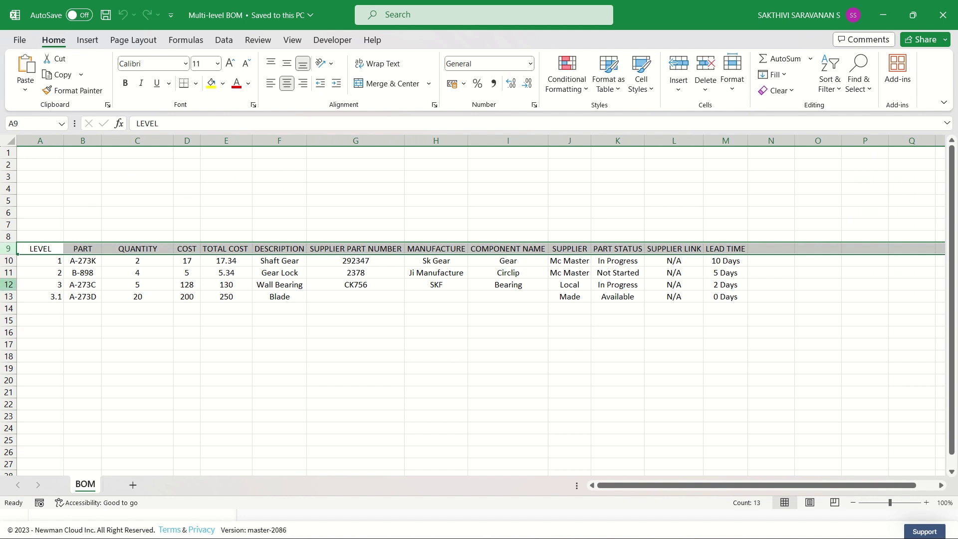
click(8, 285)
click(8, 296)
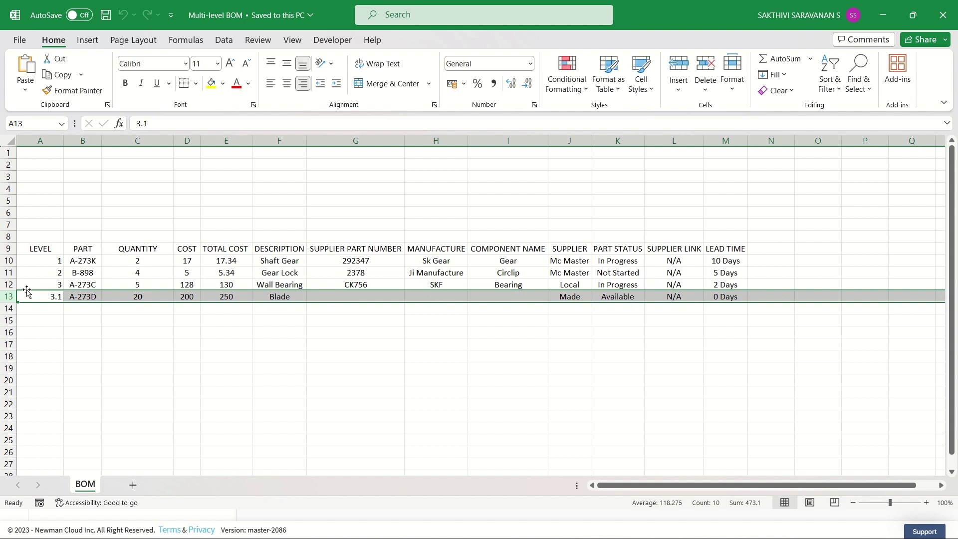
click(5, 284)
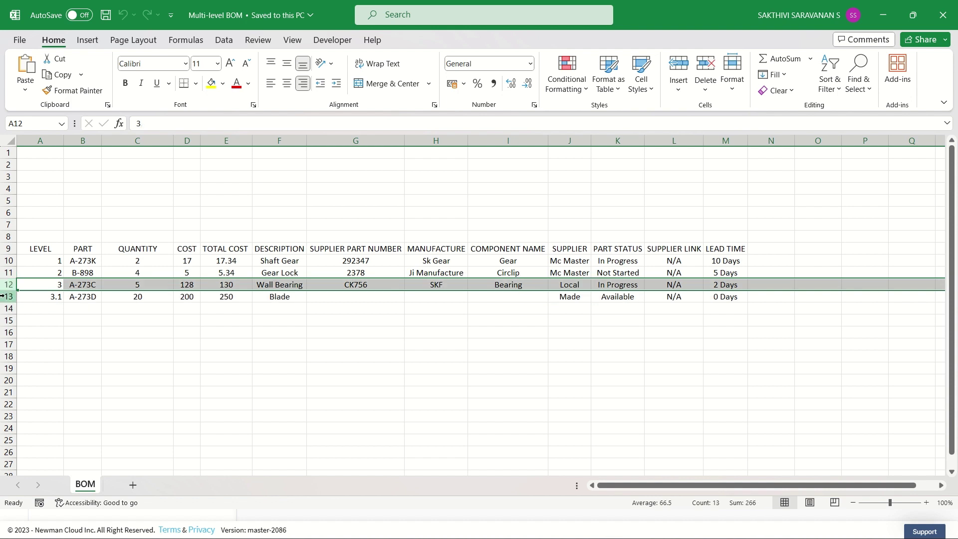
Step: Add level 3.2 in row 14 and copy the level 3.1 part's data from columns B to M down into it
click(3, 296)
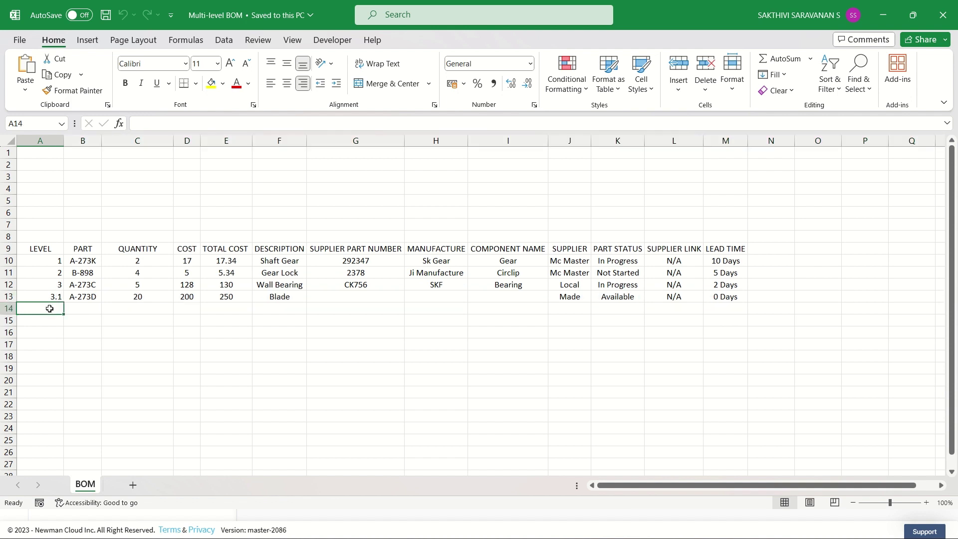
text(3.)
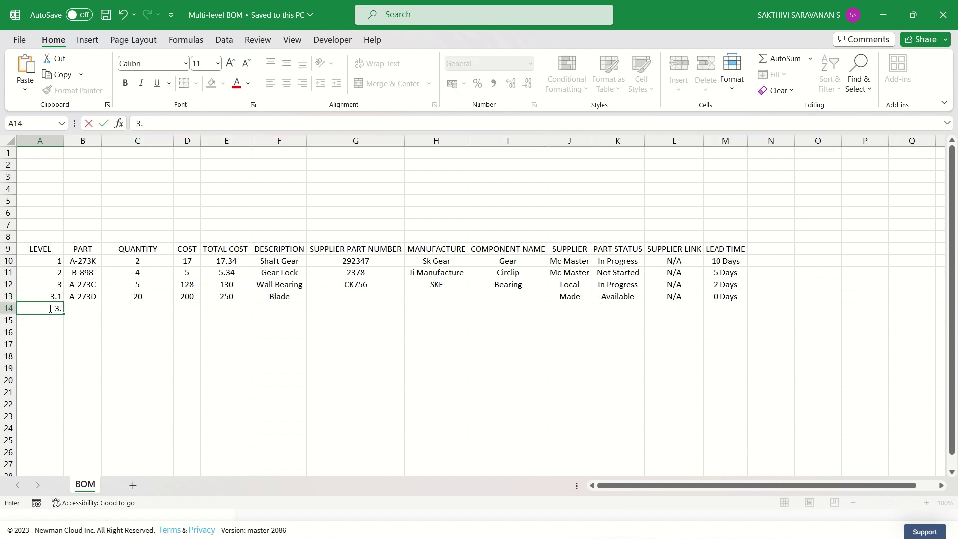
text(12)
click(92, 298)
drag(168, 302, 732, 300)
key(ctrl+d)
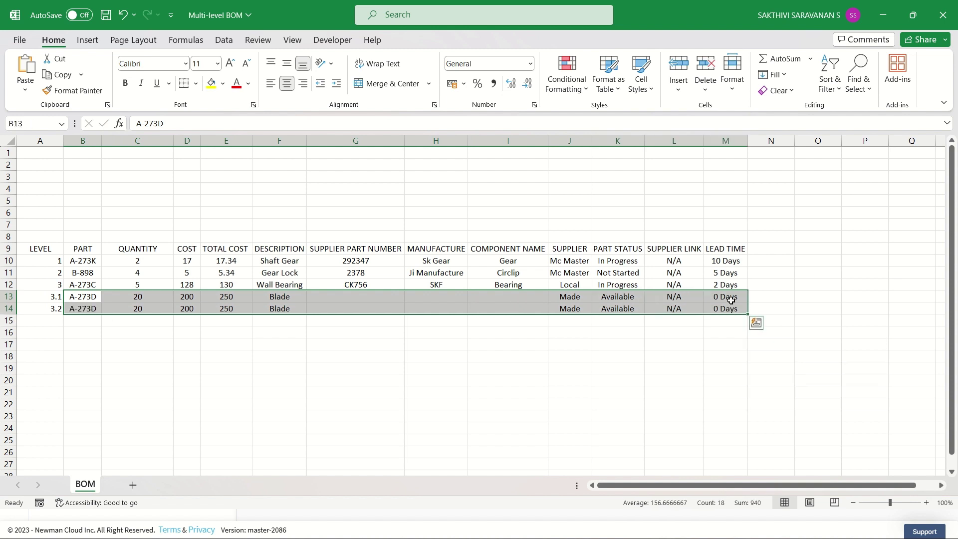
Step: Change the part number of the level 3.2 row to A-273E
click(77, 306)
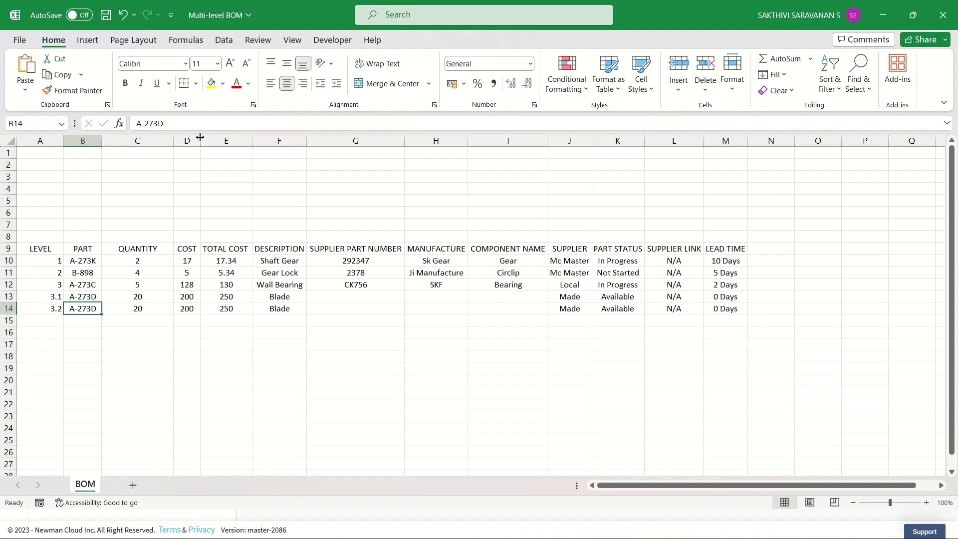
click(210, 118)
key(BackSpace)
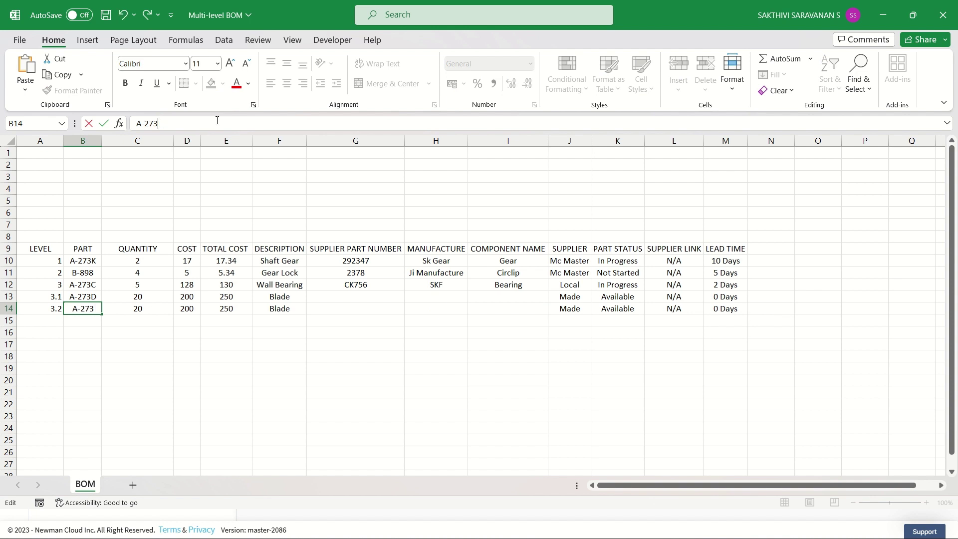
text(E)
key(Return)
Step: Add level 3.2.1 in row 15 and copy the level 3.2 part's data from columns B to M down into it
key(Left)
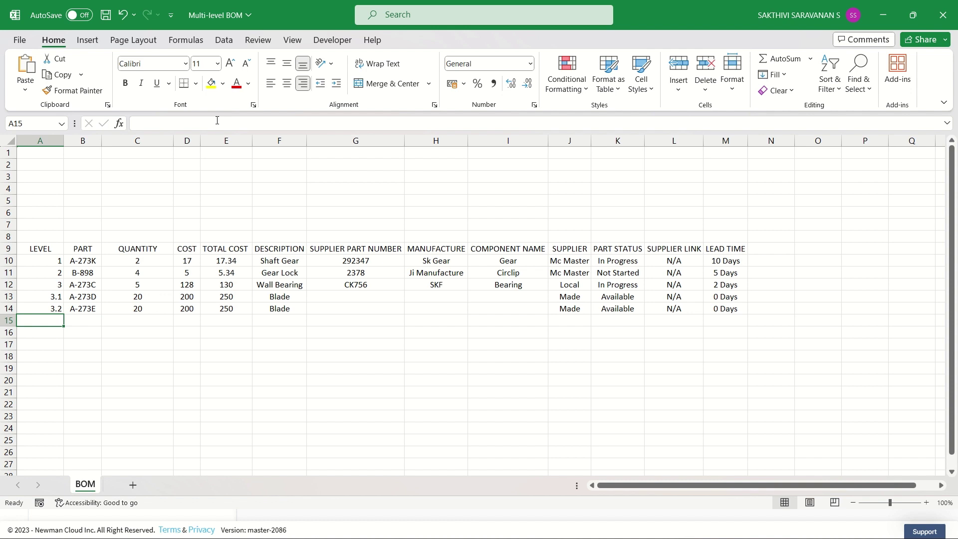
text(3)
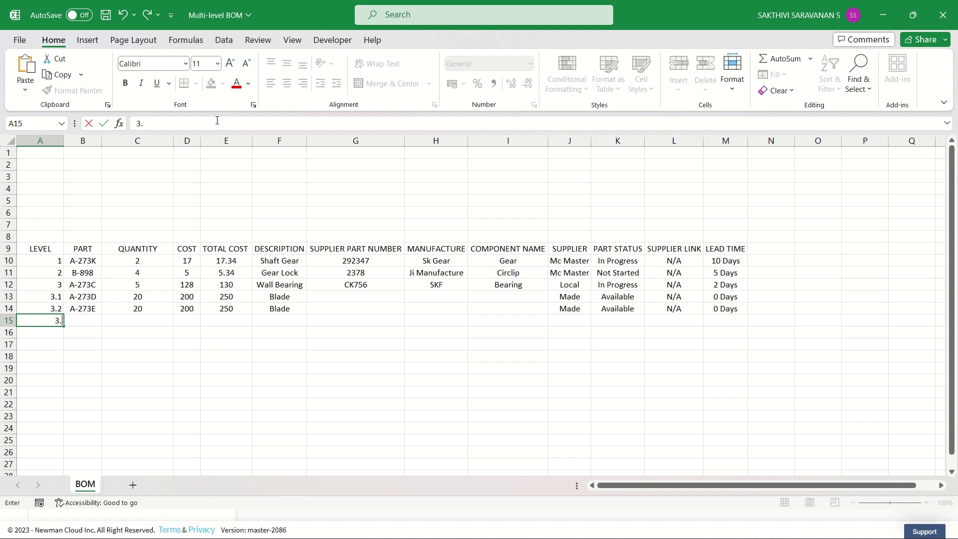
text(.2.1)
key(Tab)
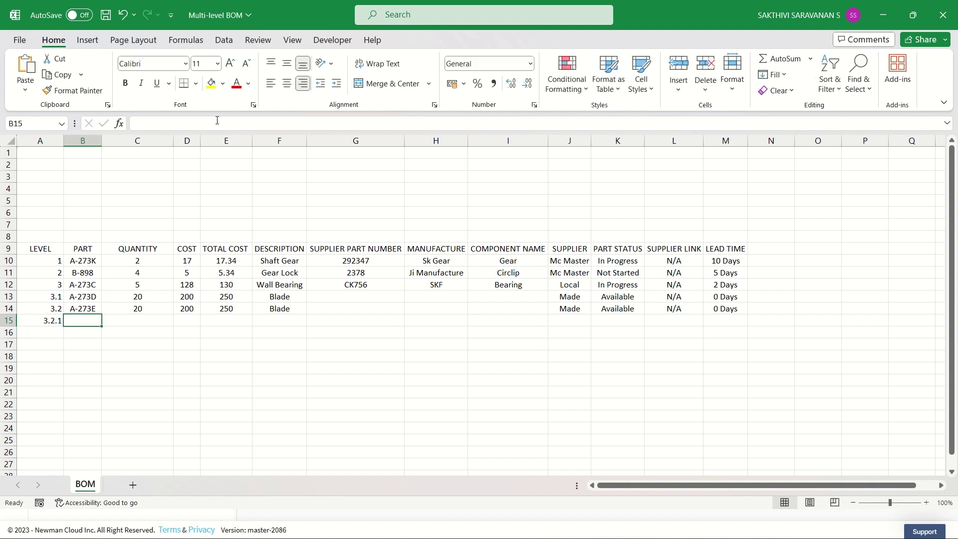
key(ctrl+d)
key(ctrl+z)
drag(95, 309, 745, 320)
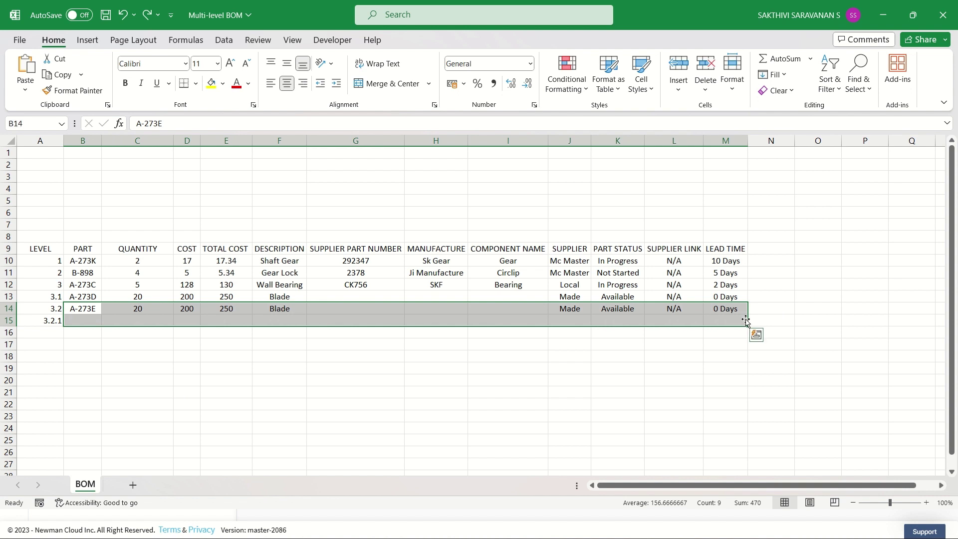
key(ctrl+d)
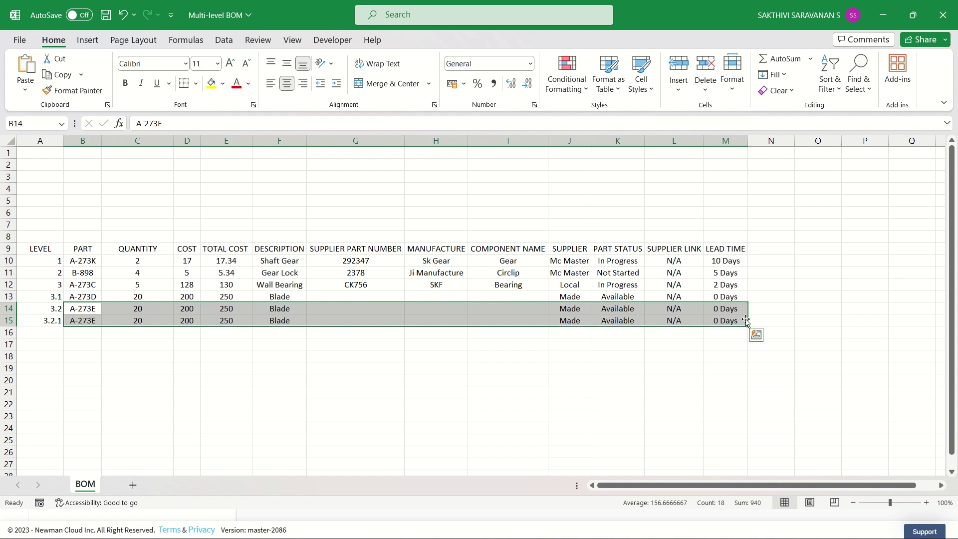
Step: Change the part number of the level 3.2.1 row to A-273F
click(89, 319)
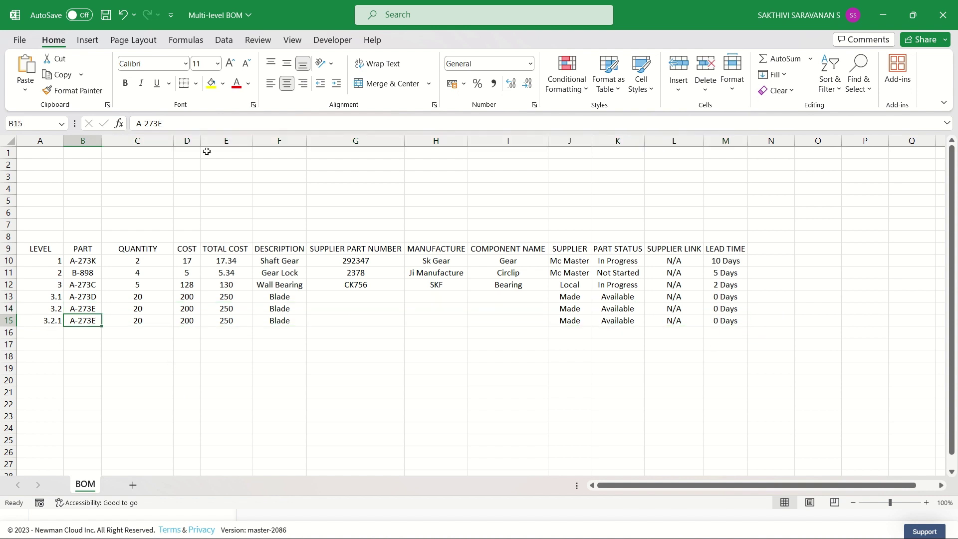
click(215, 123)
key(BackSpace)
text(F)
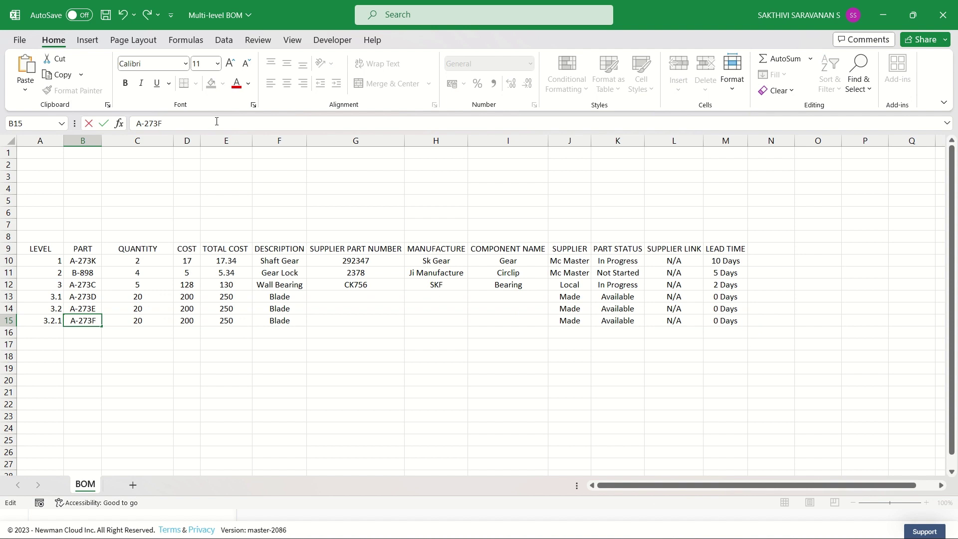
click(253, 309)
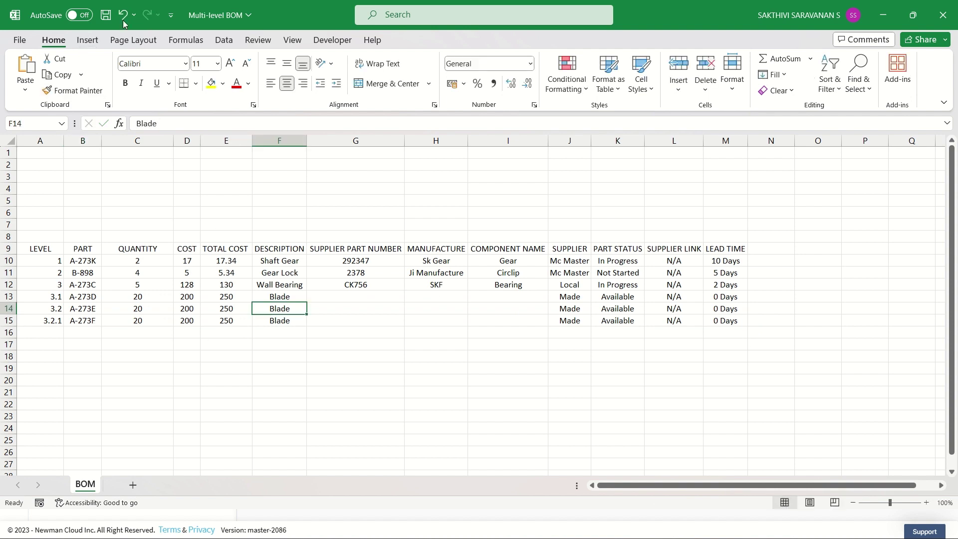
Step: Save the Multi-level BOM workbook and close it
key(ctrl+s)
click(277, 320)
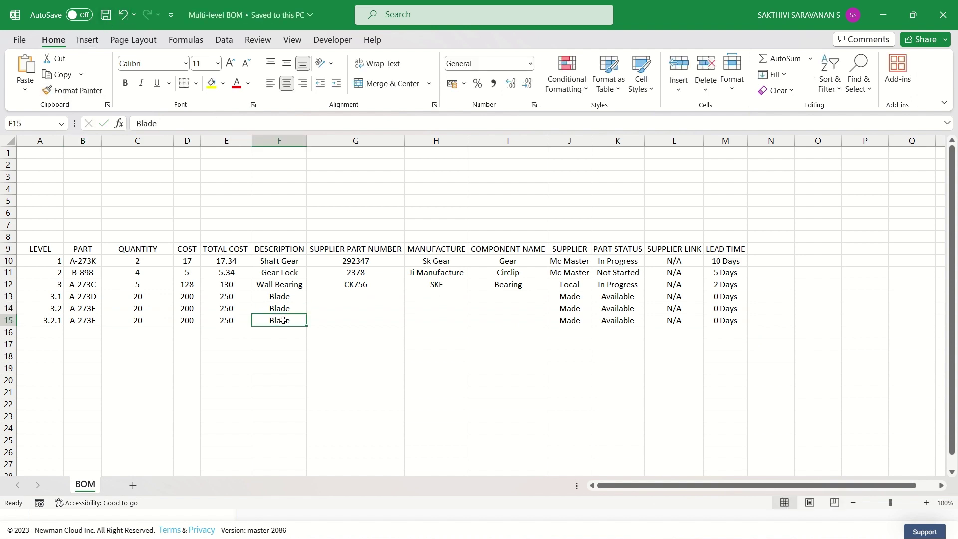
click(954, 3)
click(943, 15)
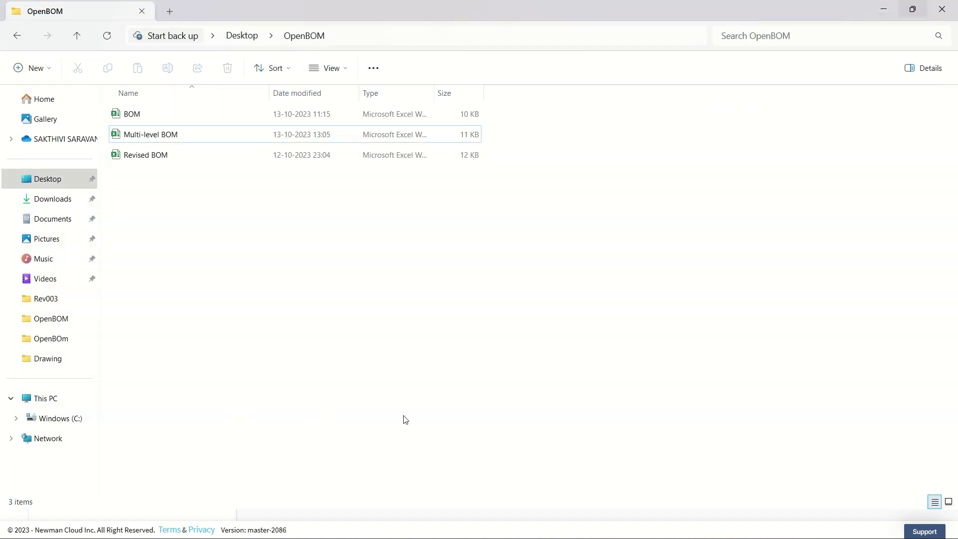
key(alt+Tab)
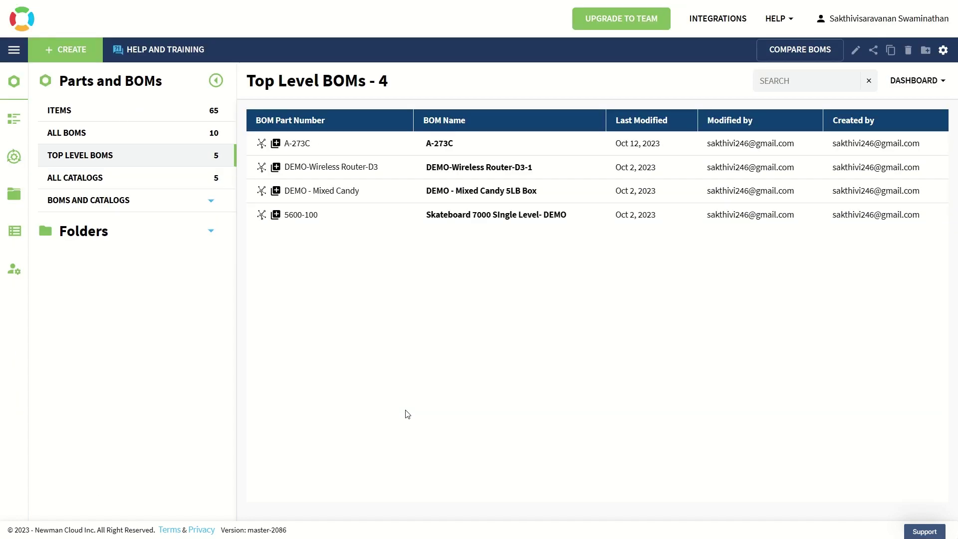
click(67, 50)
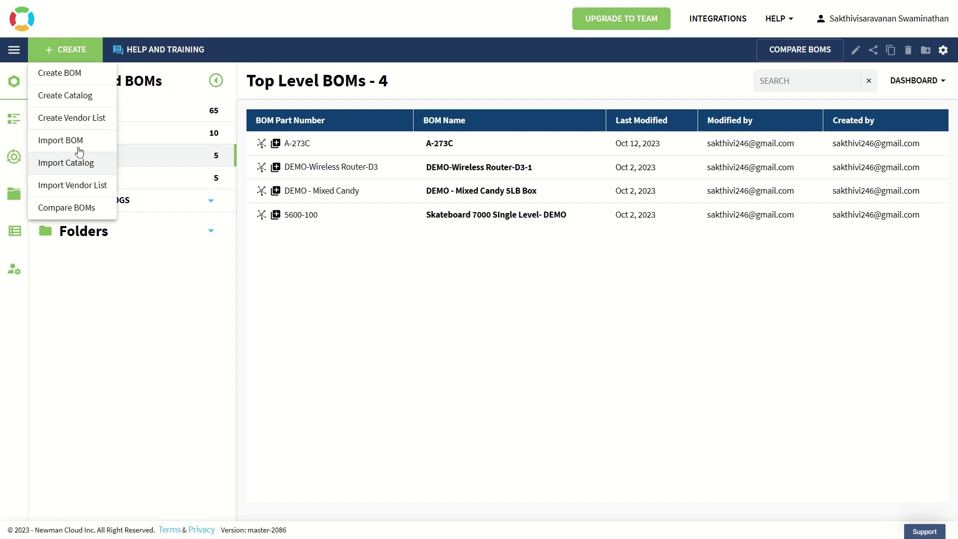
click(78, 148)
double_click(349, 182)
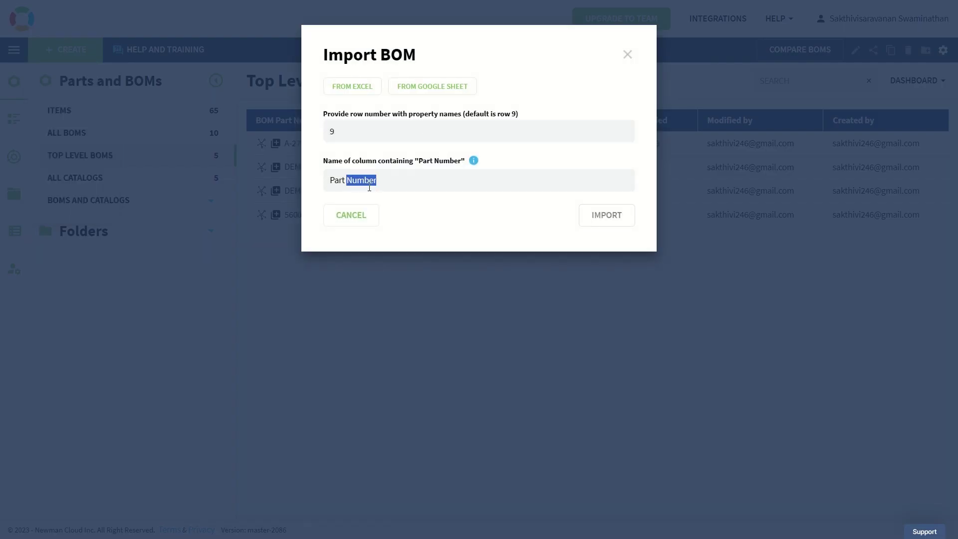
key(BackSpace)
click(350, 222)
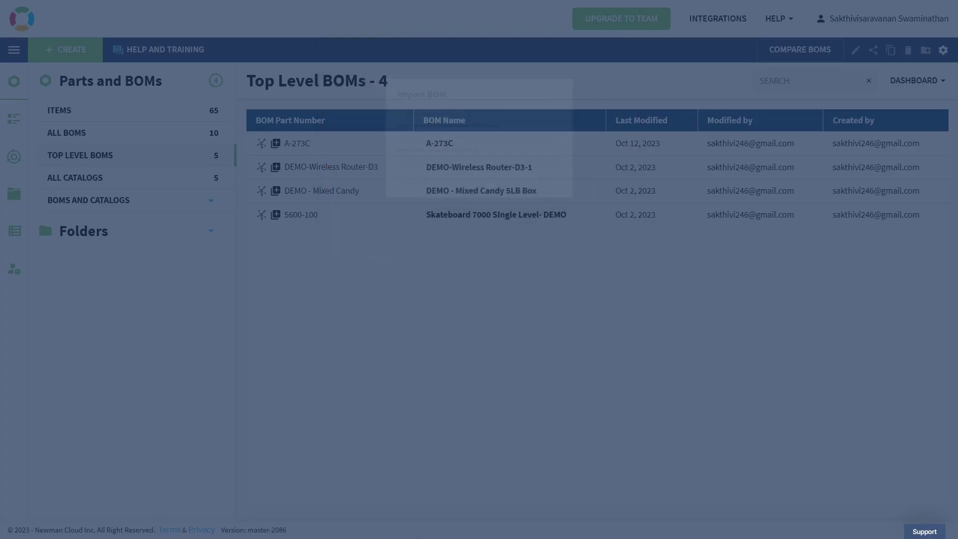
Step: Switch to the OpenBOM folder in File Explorer, reopen the Multi-level BOM workbook and check the heading of the part number column
key(alt+Tab)
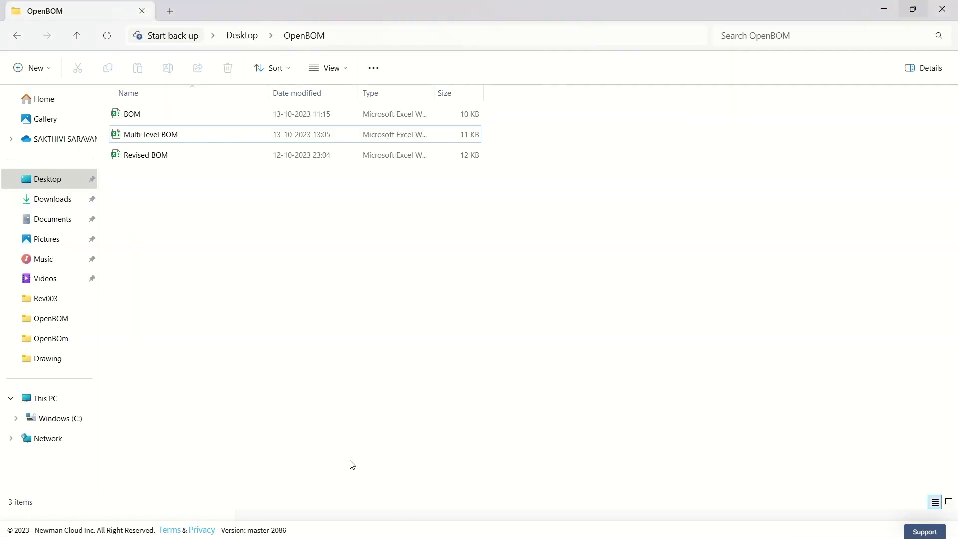
double_click(373, 136)
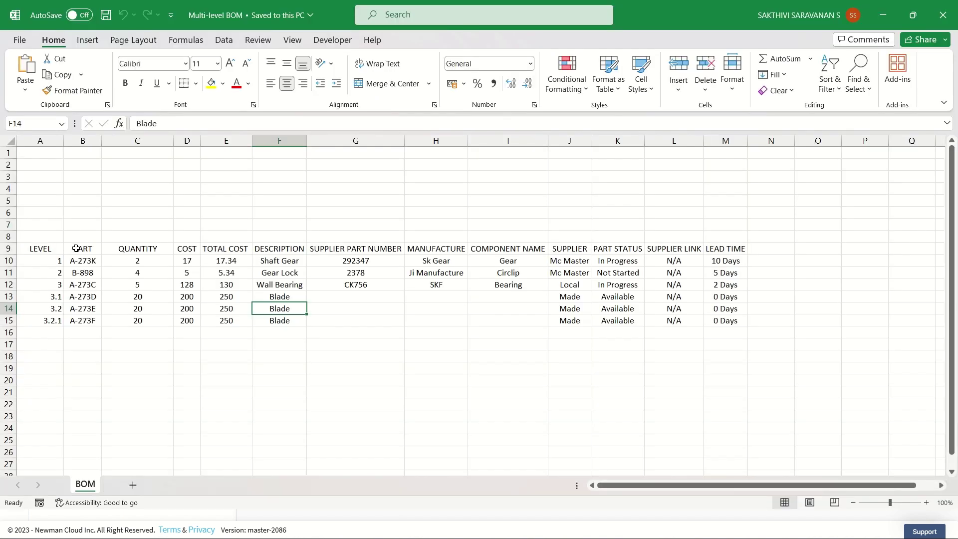
click(77, 248)
click(83, 140)
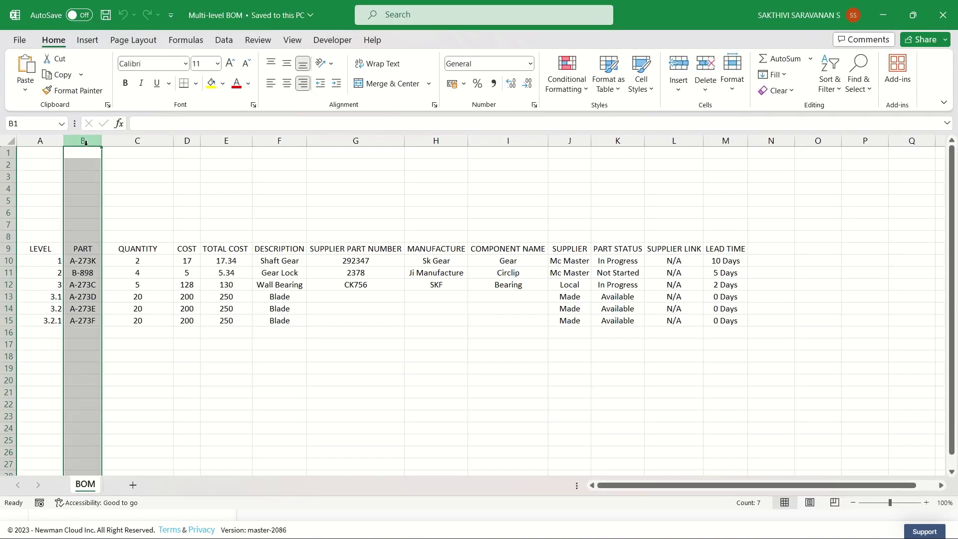
click(86, 249)
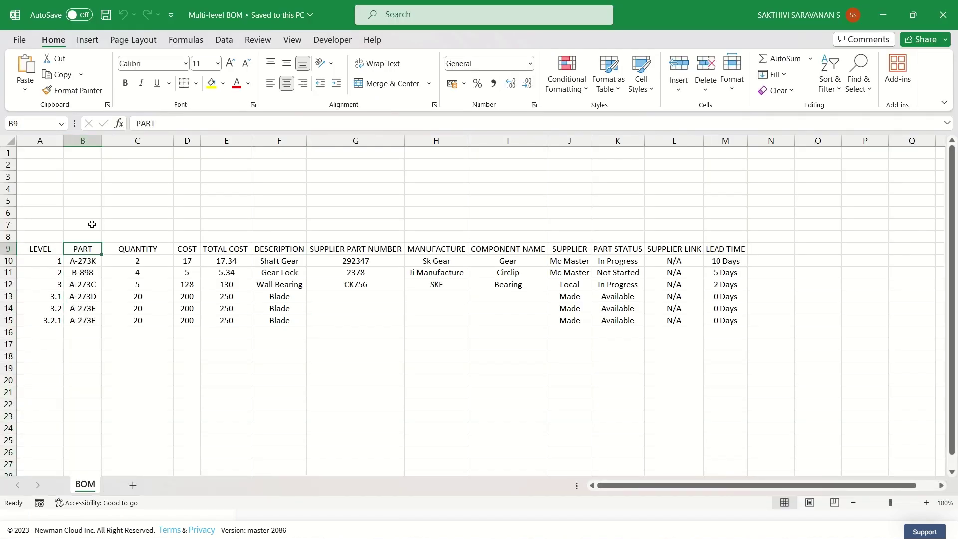
click(91, 140)
click(83, 248)
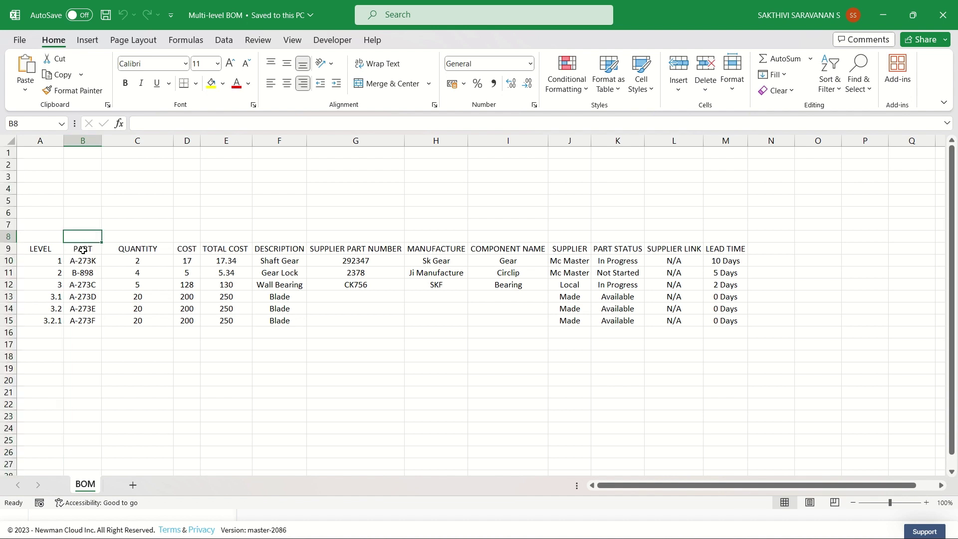
Step: Keep PART as the heading in cell B9 and close the workbook with its changes saved
click(169, 123)
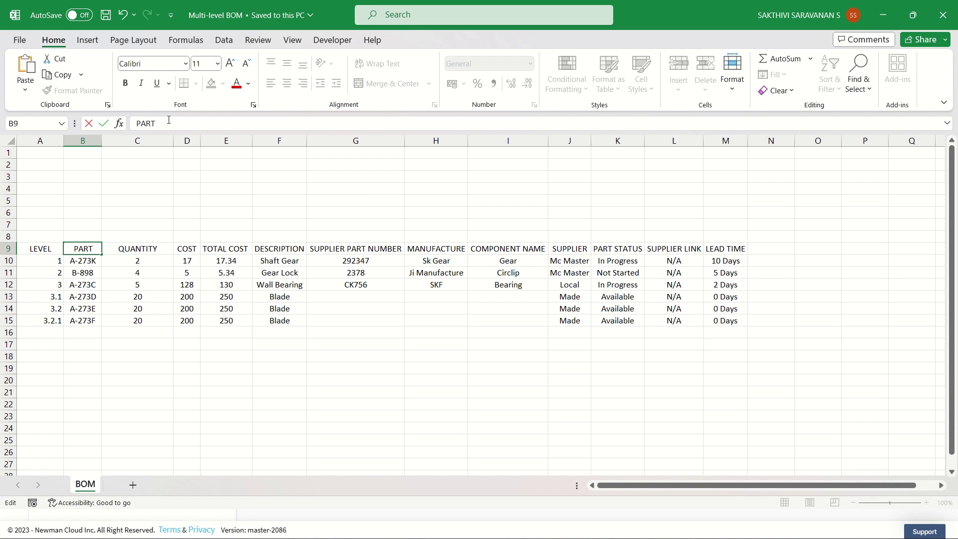
click(202, 212)
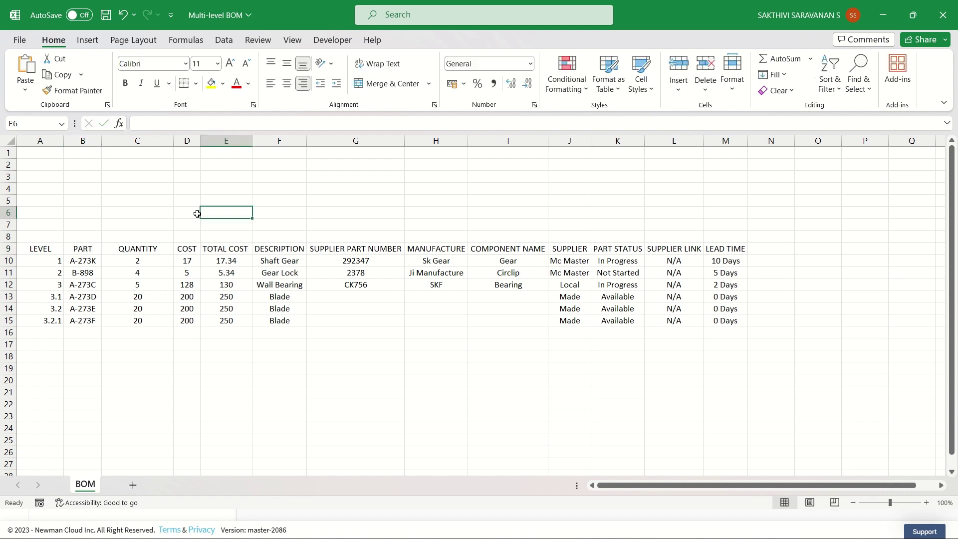
click(943, 15)
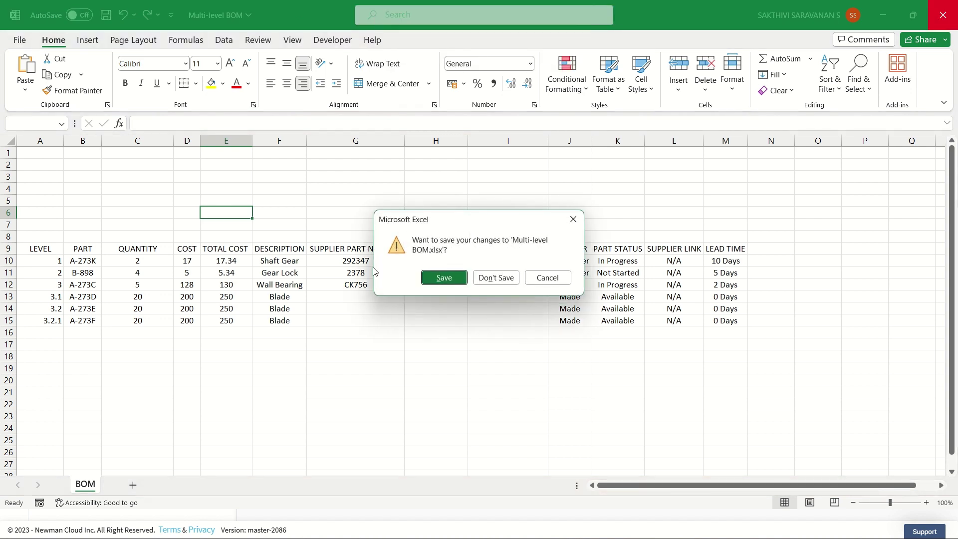
click(442, 278)
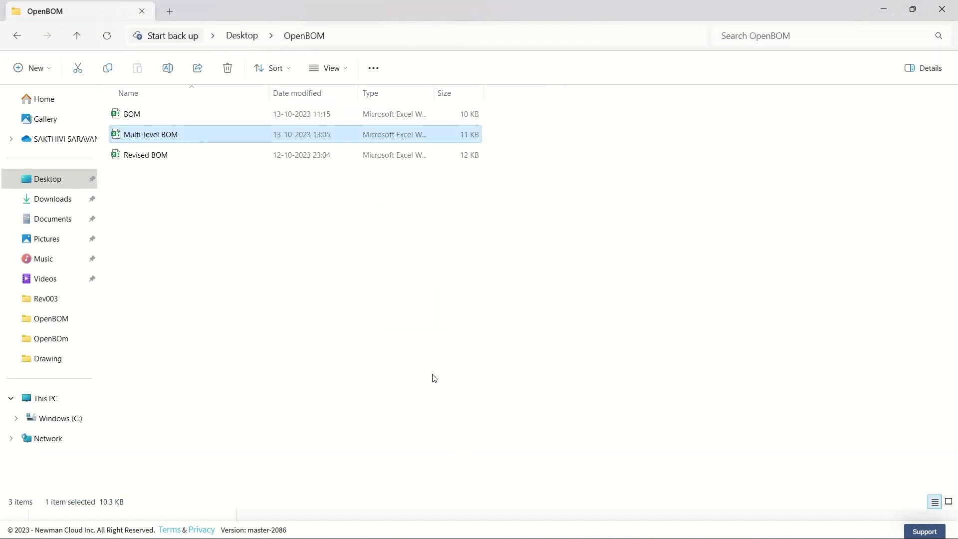
Step: Switch to OpenBOM and start a BOM import with "Part" as the name of the part number column
key(alt+Tab)
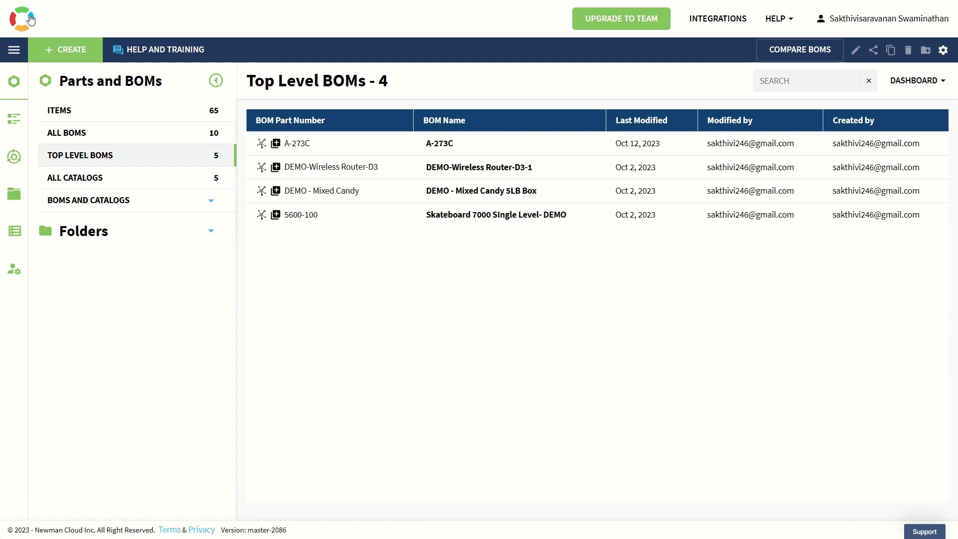
click(57, 52)
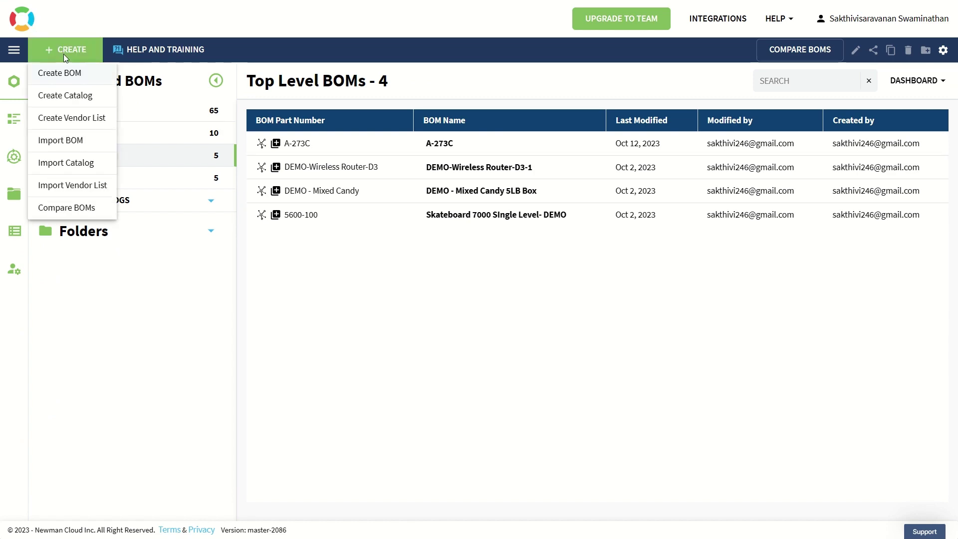
click(80, 140)
double_click(356, 181)
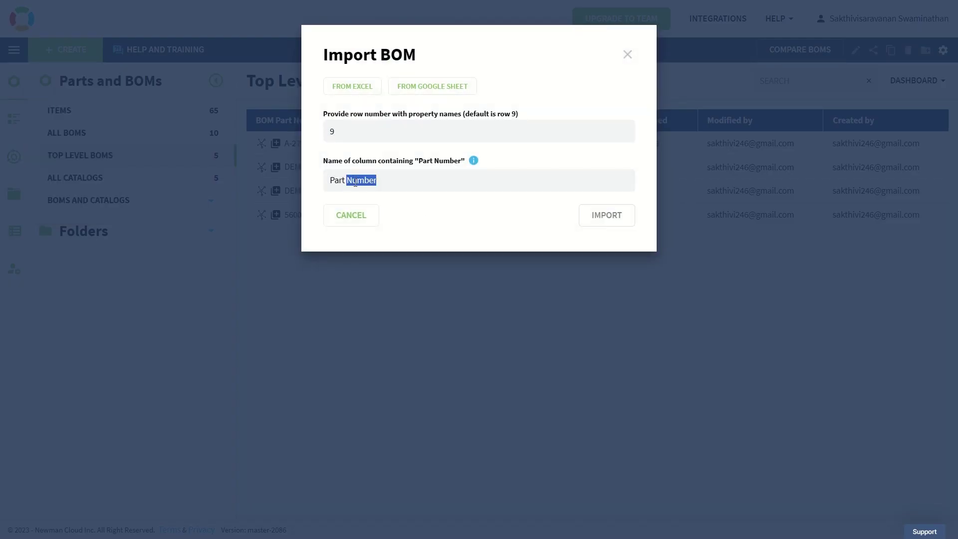
text(=)
Step: Choose the Excel file Multi-level BOM.xlsx as the source and import it with row 9 as the property name row
click(353, 88)
click(270, 119)
click(488, 286)
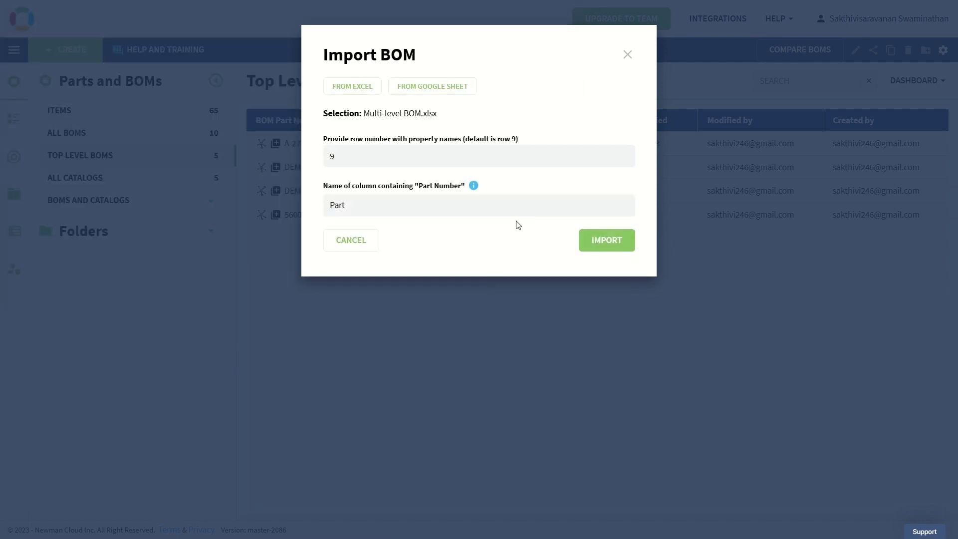
click(613, 246)
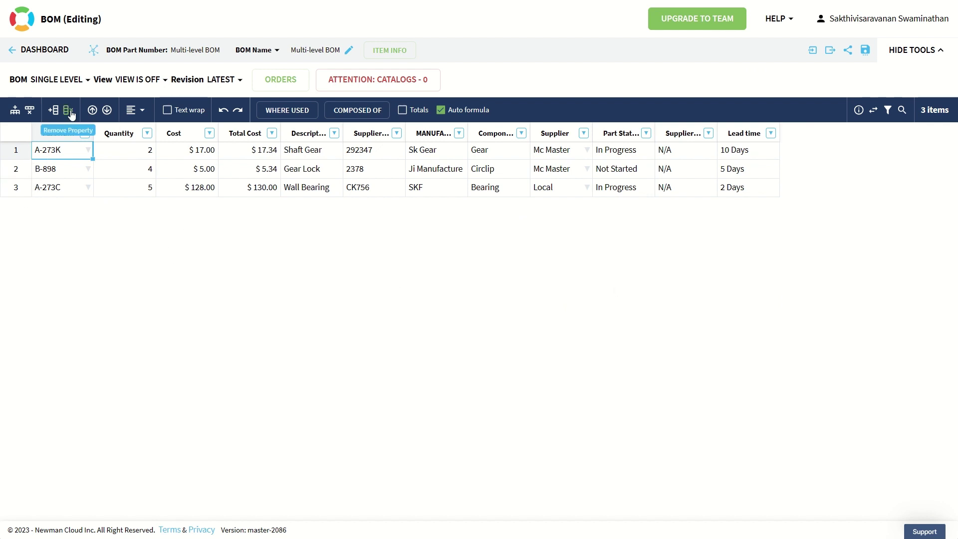
Step: Switch the imported BOM from the single-level to the Multi-Level display
click(80, 87)
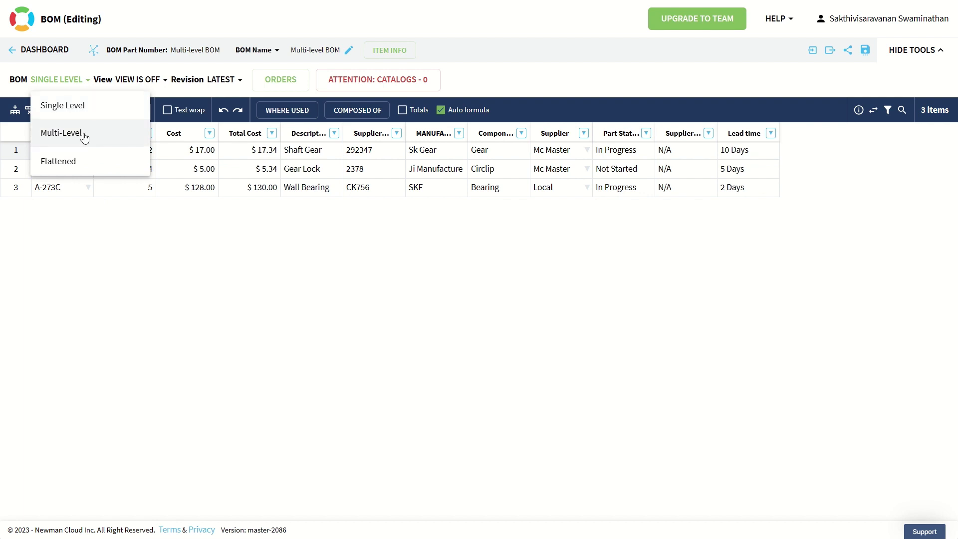
click(84, 138)
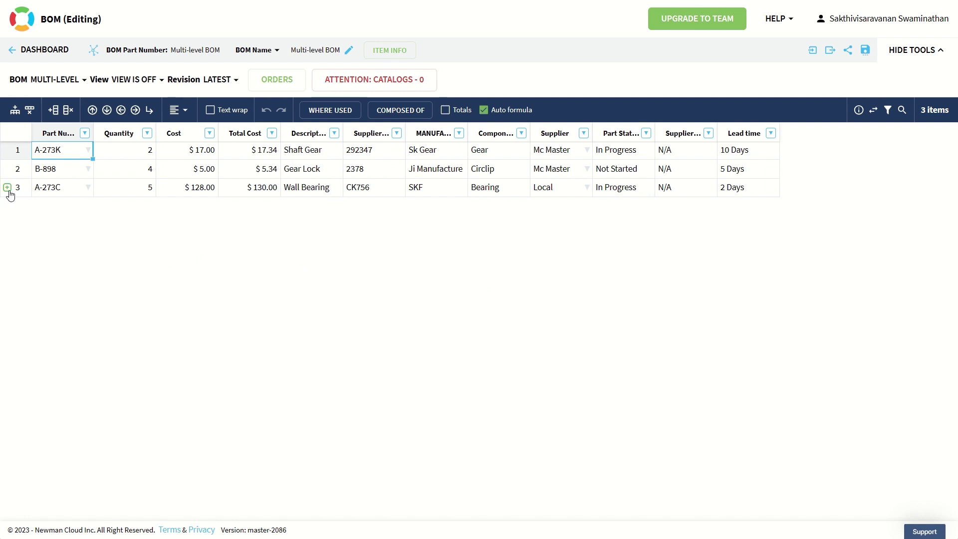
Step: Expand item 3 and its sub-item 3.2 to examine the nested parts, and collapse both levels again
click(8, 189)
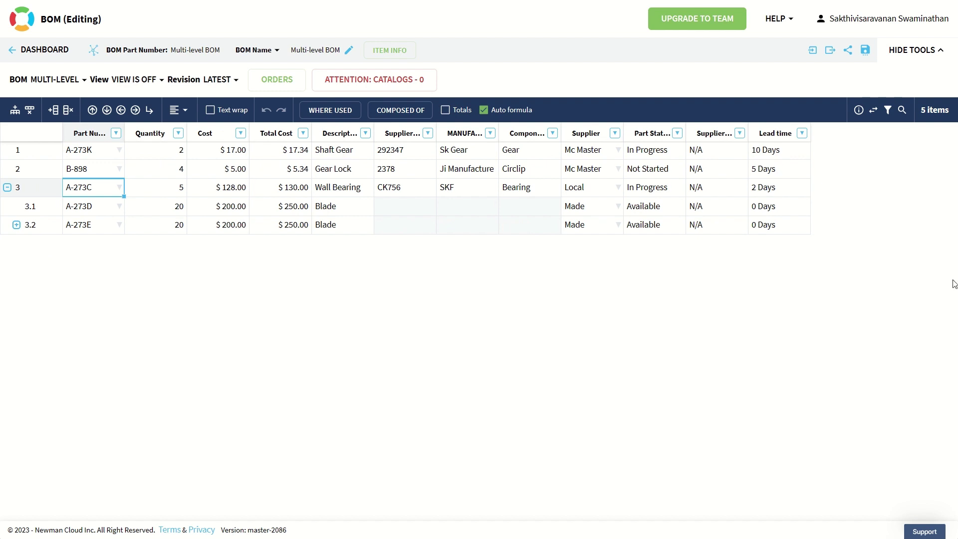
click(17, 225)
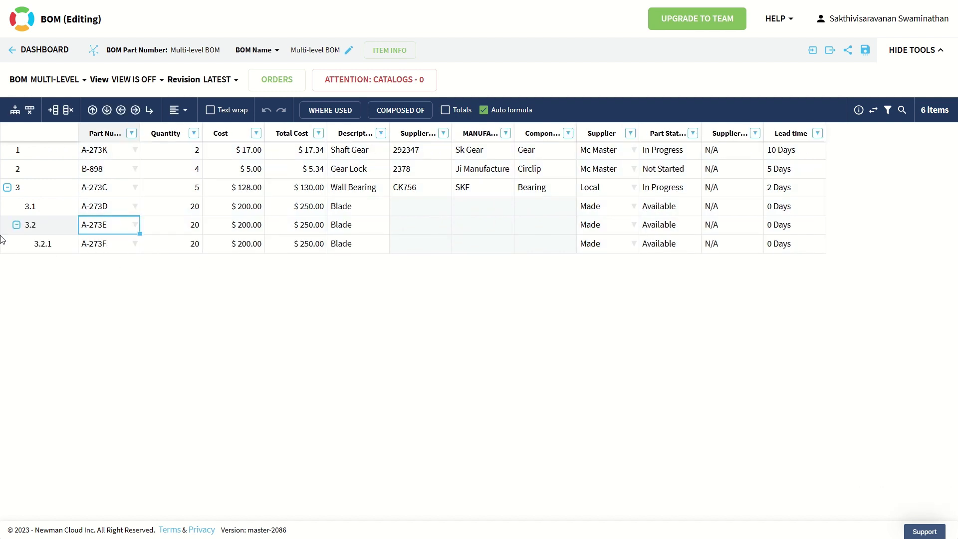
click(18, 226)
click(17, 226)
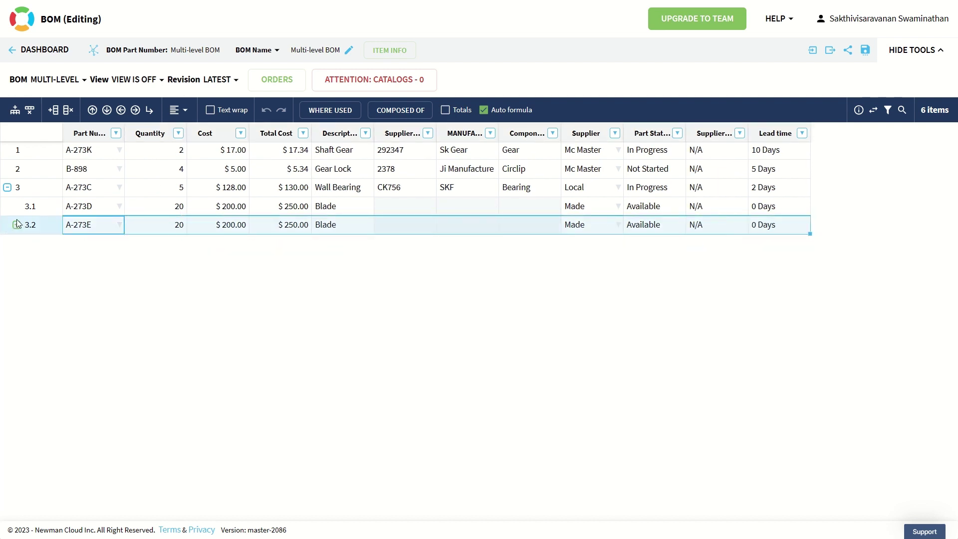
click(8, 188)
click(8, 188)
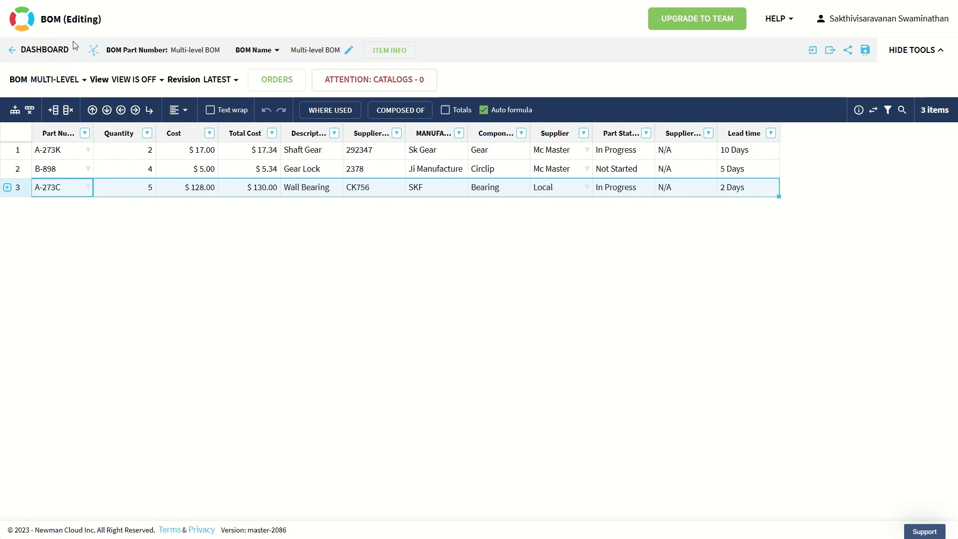
Step: Switch to the OpenBOM folder in File Explorer, open the Revised BOM workbook and minimize its window
key(alt+Tab)
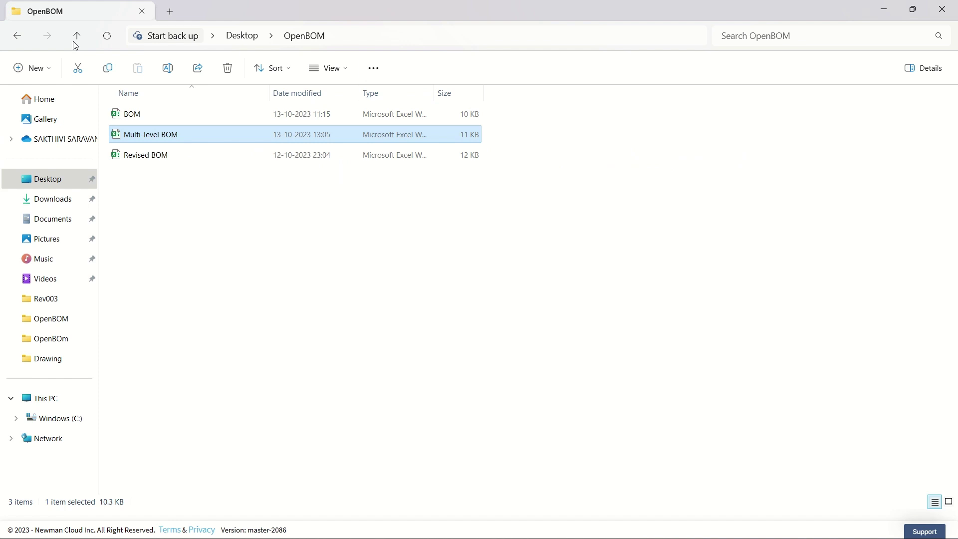
click(185, 170)
click(193, 158)
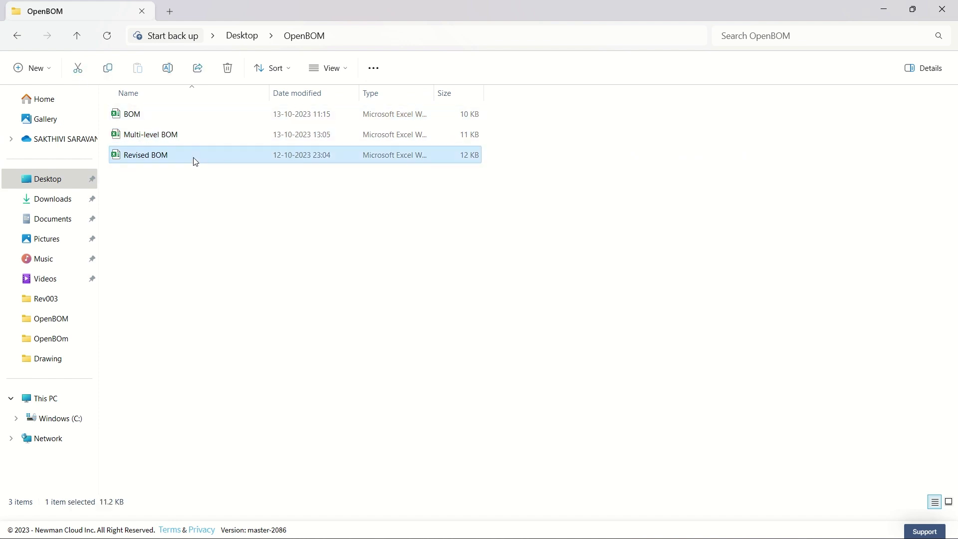
double_click(195, 159)
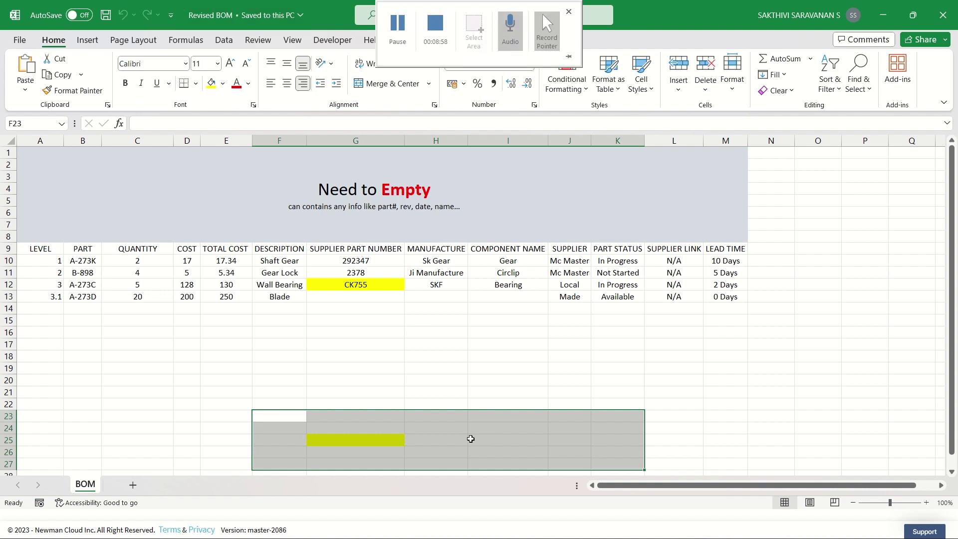
click(883, 12)
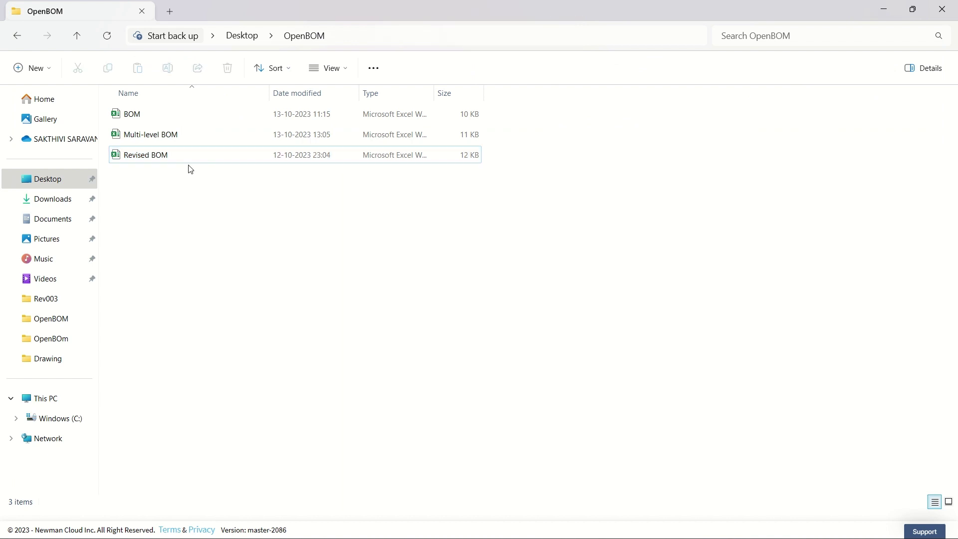
Step: Open the Multi-level BOM workbook from the folder and select the supplier part number of part A-273C in cell G12
click(197, 142)
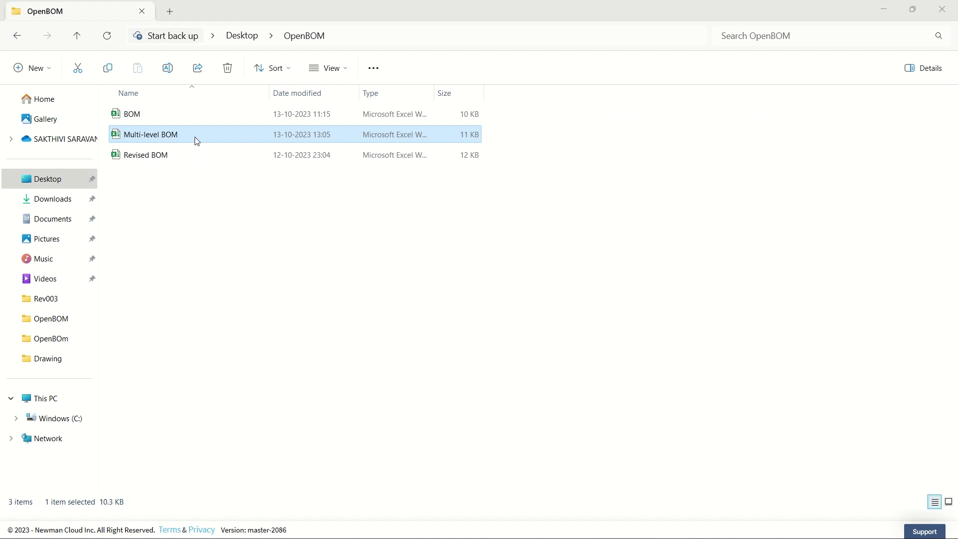
double_click(372, 137)
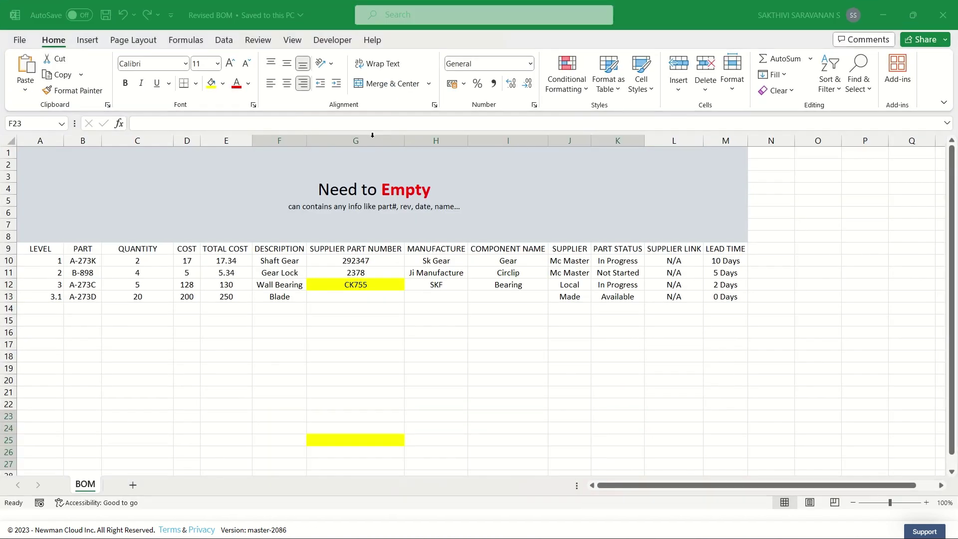
click(359, 274)
click(396, 287)
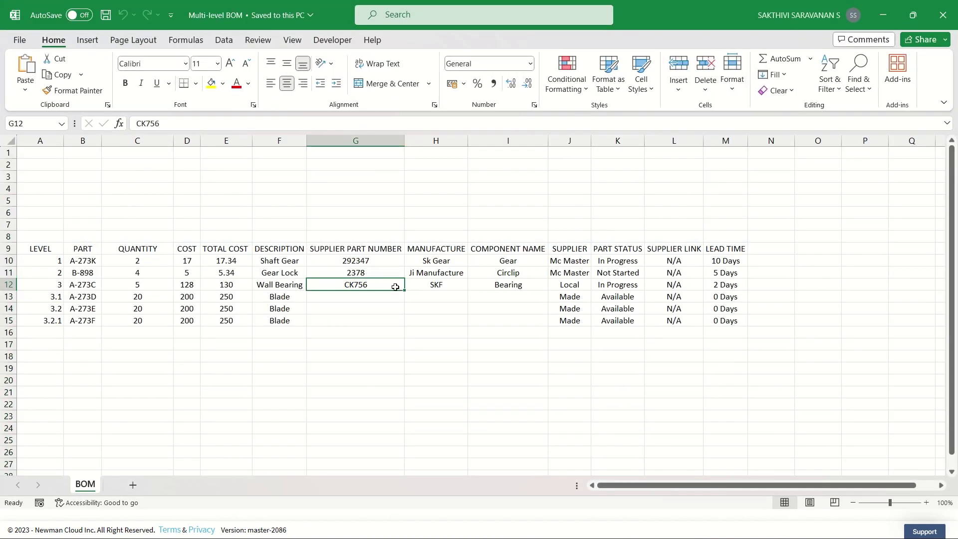
Step: Delete rows 14 and 15, holding levels 3.2 and 3.2.1, from the Multi-level BOM sheet
drag(692, 12, 532, 15)
click(187, 309)
drag(9, 308, 9, 321)
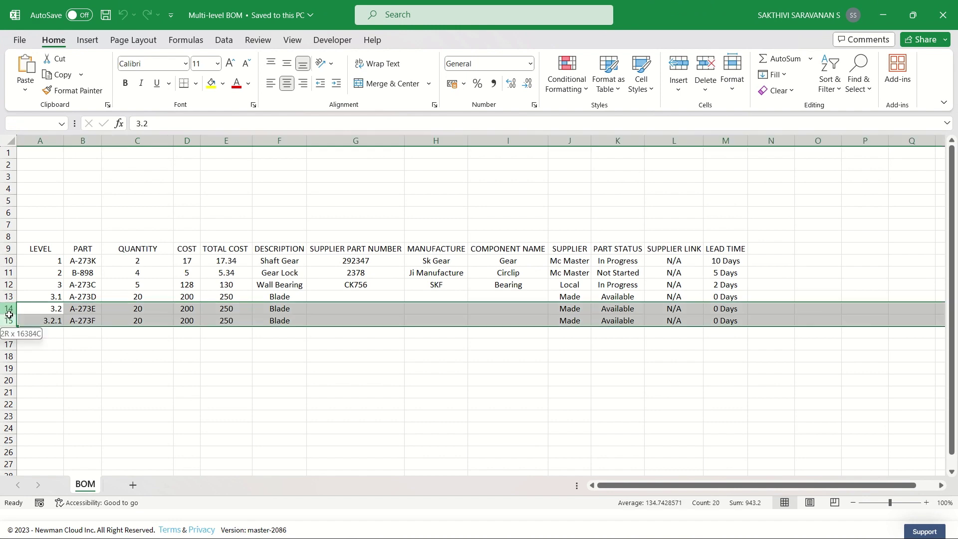
right_click(9, 320)
click(105, 212)
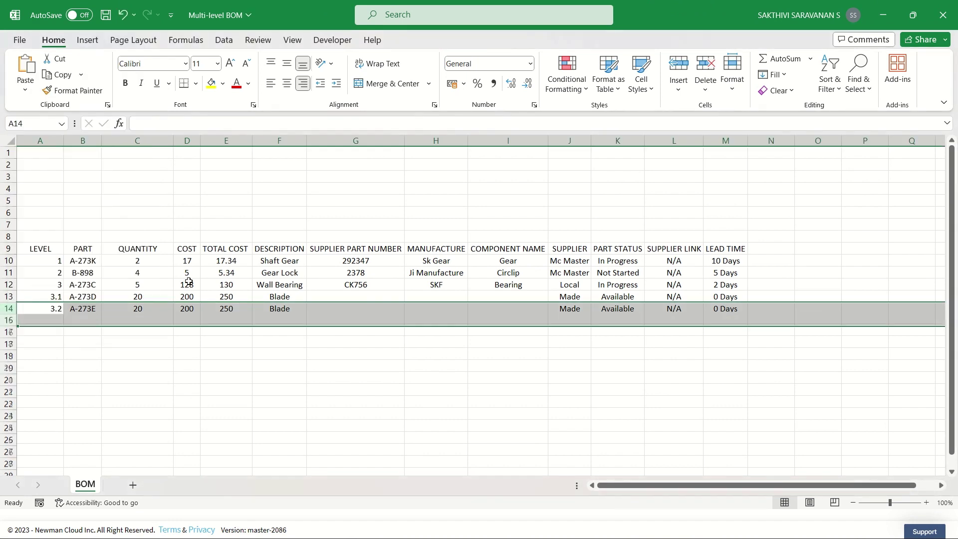
Step: Restore the Multi-level BOM window to a smaller size over Revised BOM and examine its level column and the supplier part number in G12
drag(671, 18, 723, 106)
scroll(434, 382, down, 2)
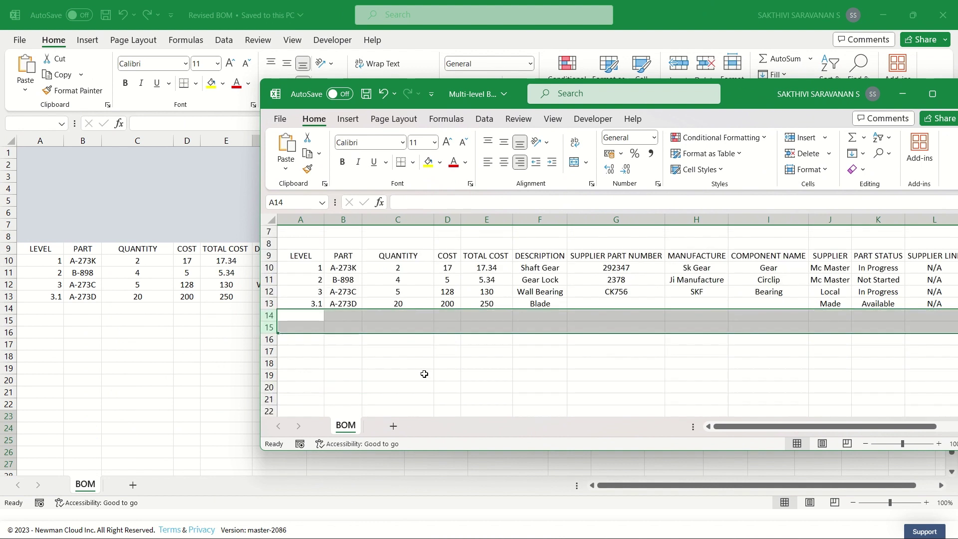
click(392, 361)
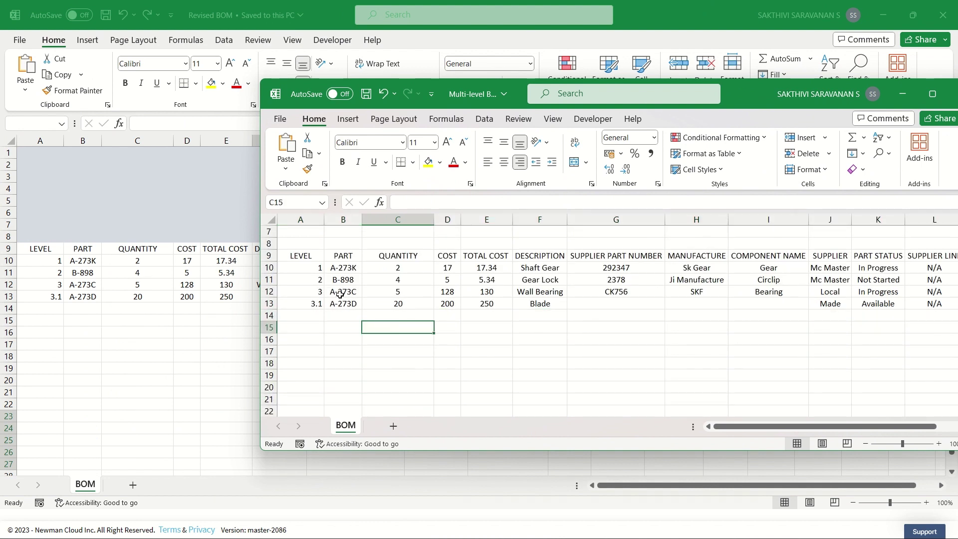
drag(315, 264, 305, 298)
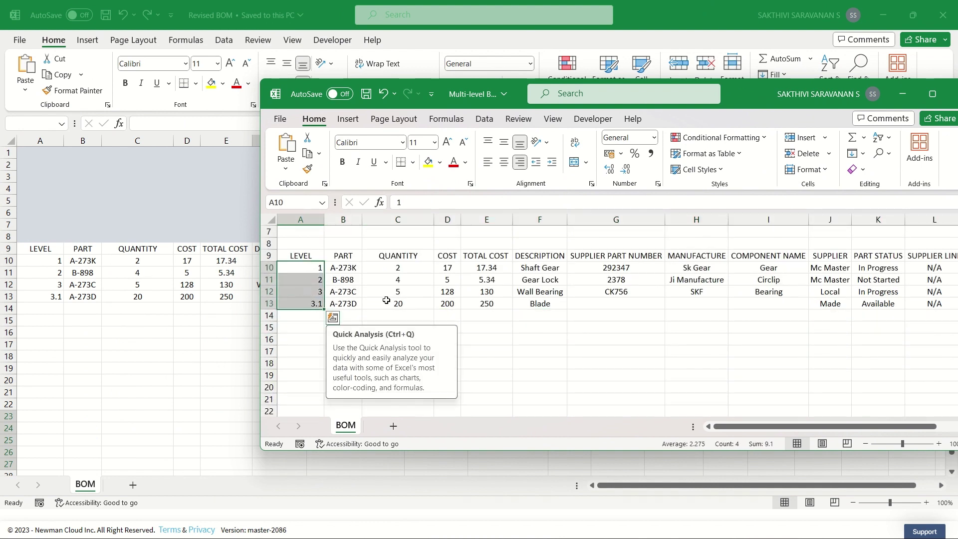
click(386, 300)
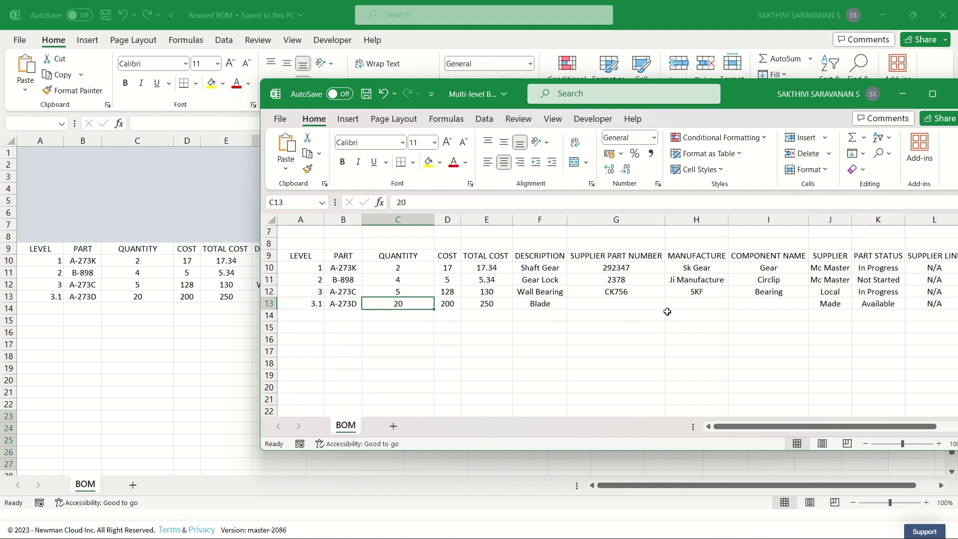
click(619, 293)
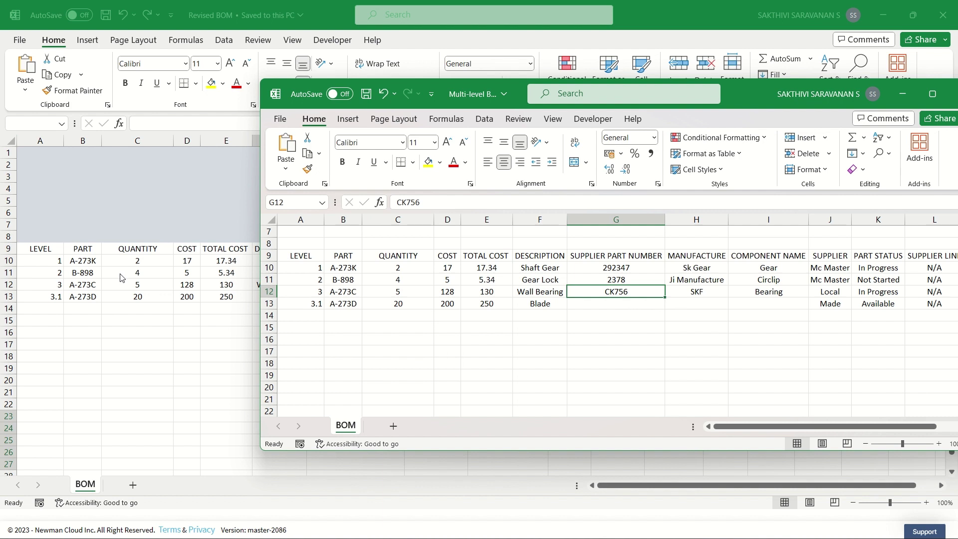
Step: Examine row 12 and the highlighted supplier part number in the Revised BOM workbook, and close that workbook
click(143, 290)
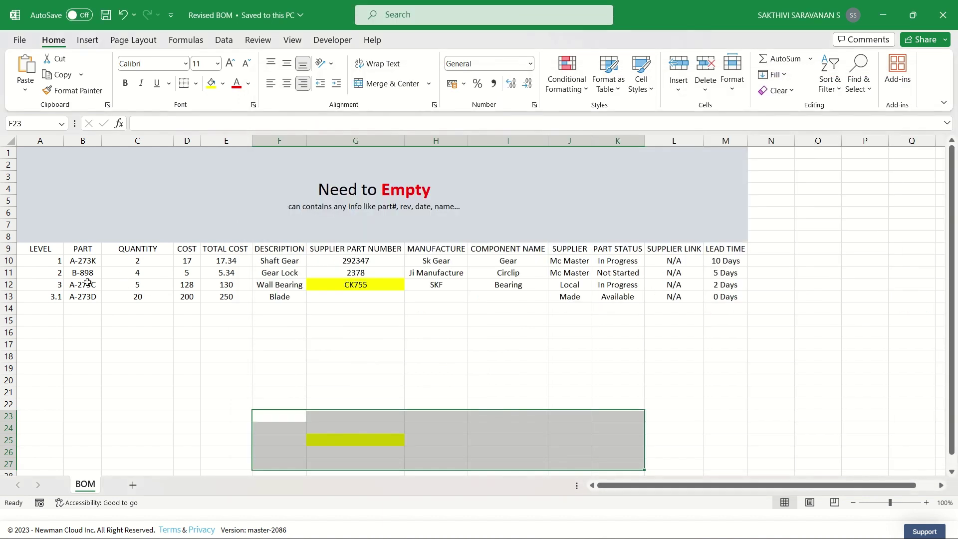
click(8, 284)
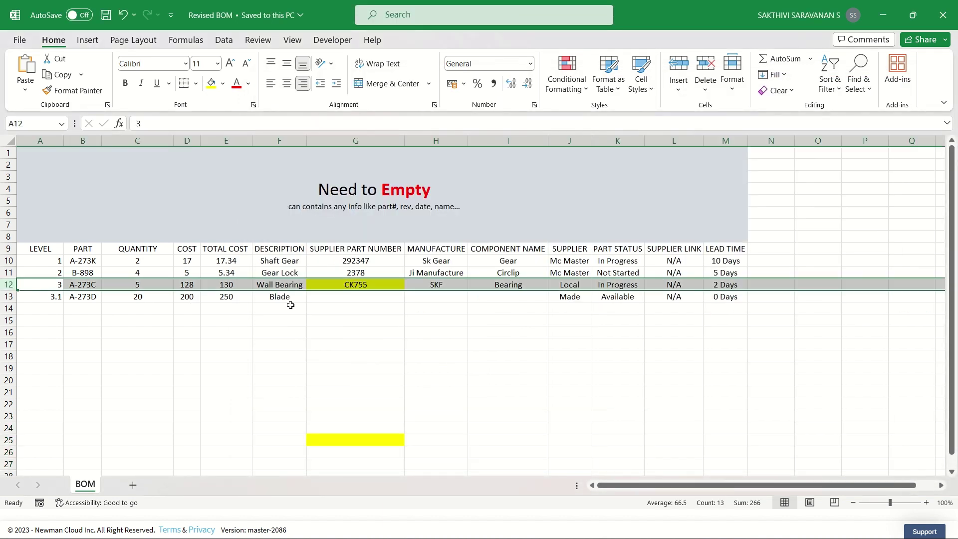
click(370, 283)
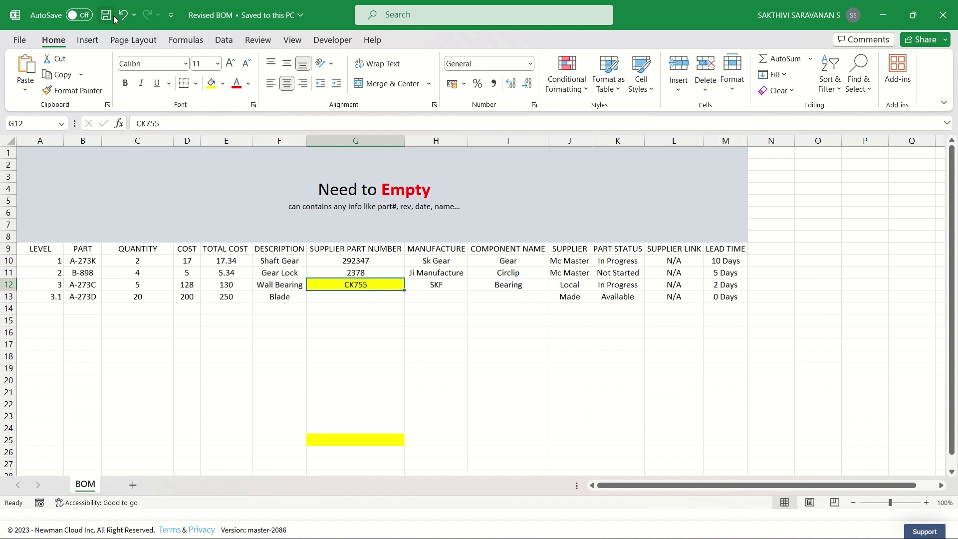
click(949, 25)
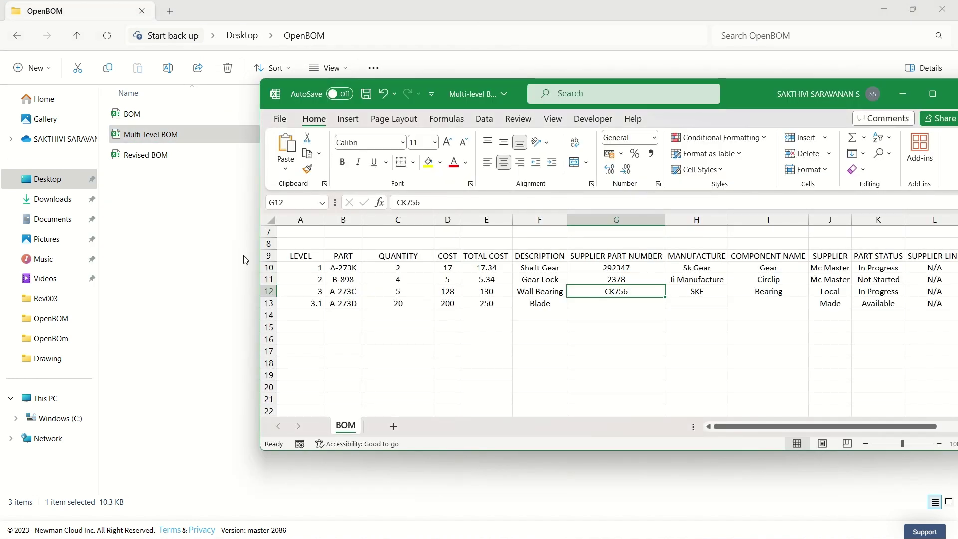
Step: Switch to OpenBOM and save the Multi-level BOM as a new revision, with no revision note and for the top level only
key(alt+Tab)
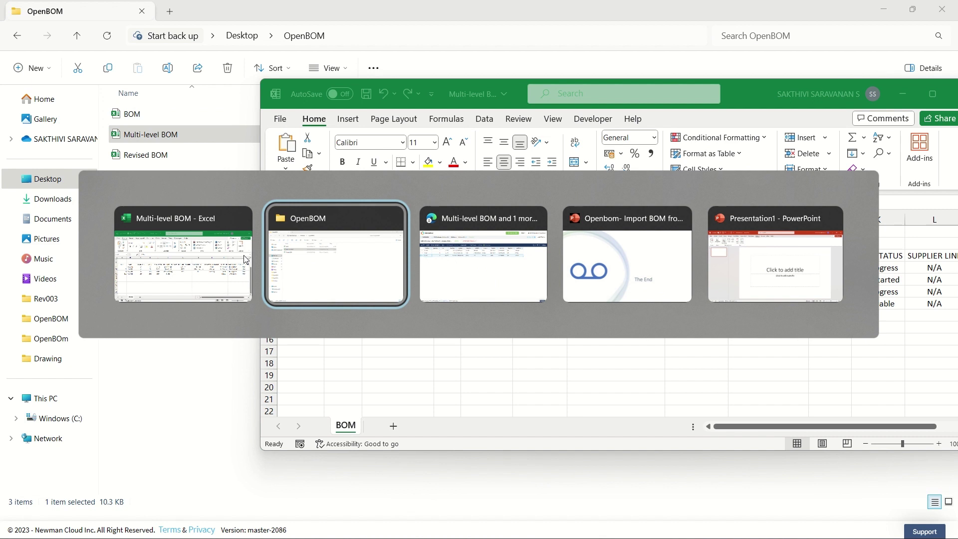
key(alt+Tab)
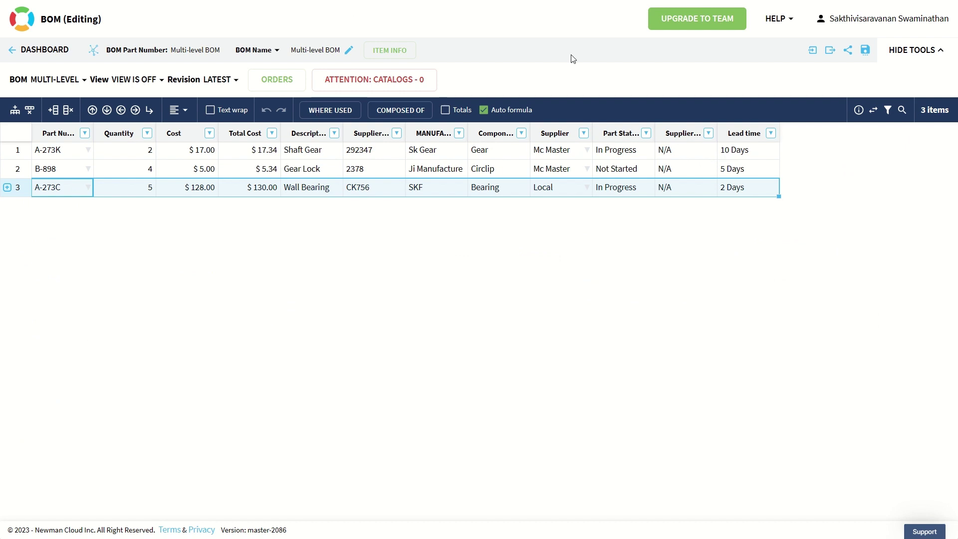
click(219, 77)
mouse_move(293, 117)
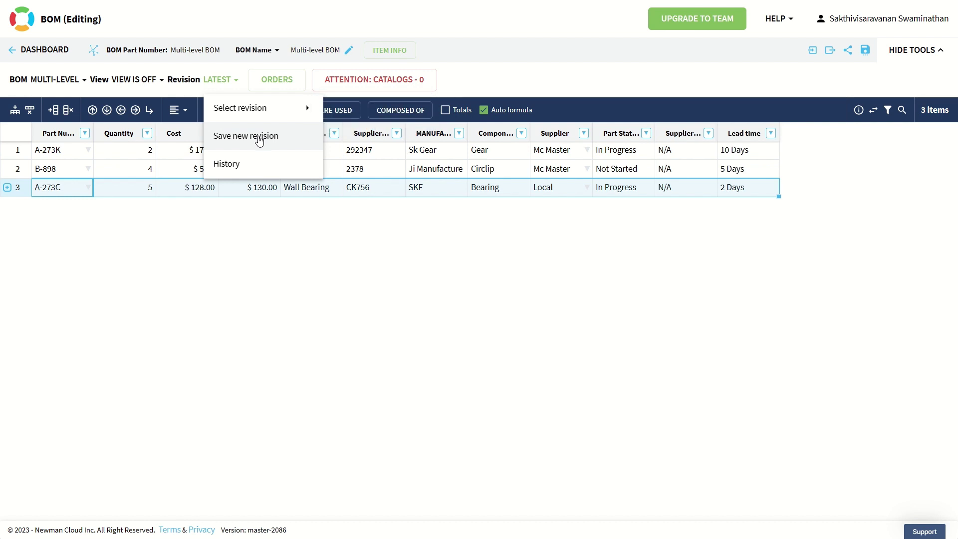
click(259, 139)
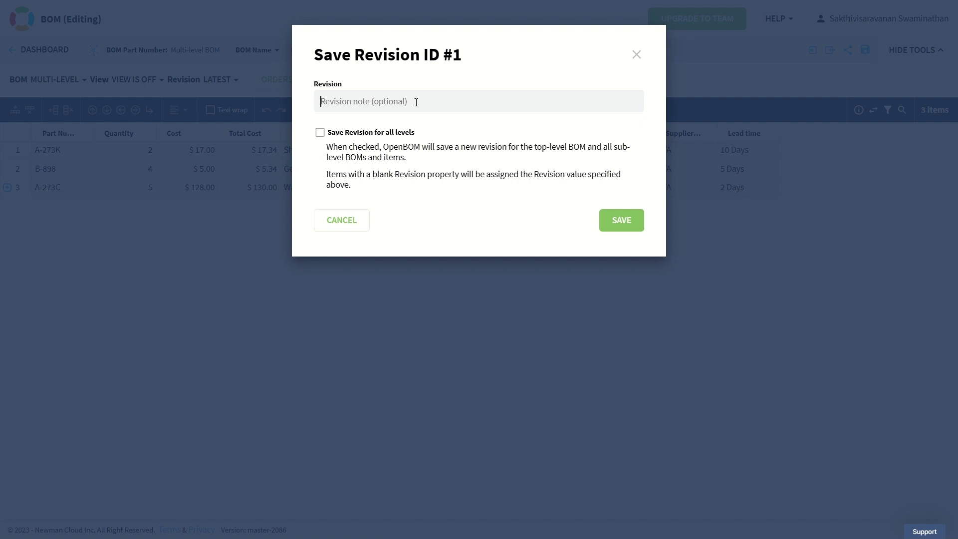
drag(316, 50, 467, 59)
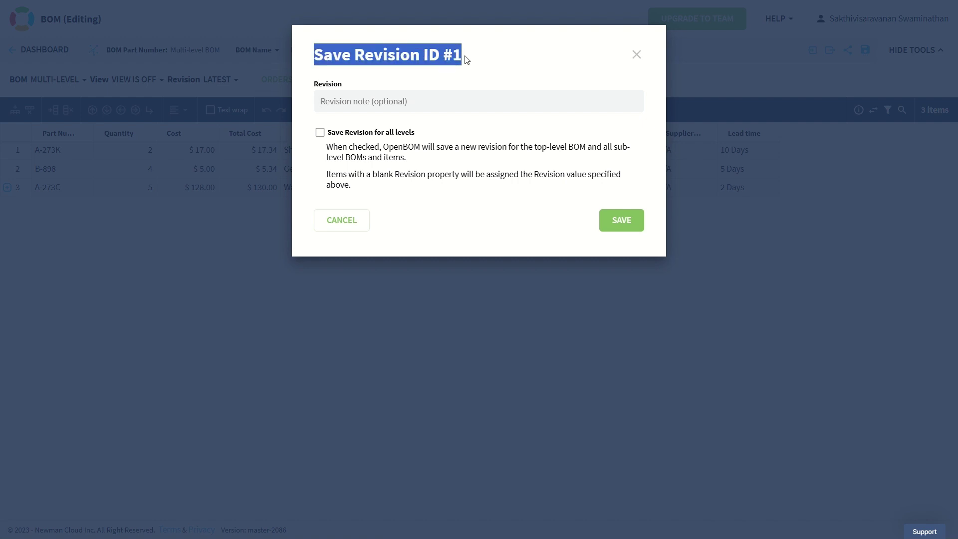
click(468, 61)
drag(317, 50, 504, 60)
click(504, 58)
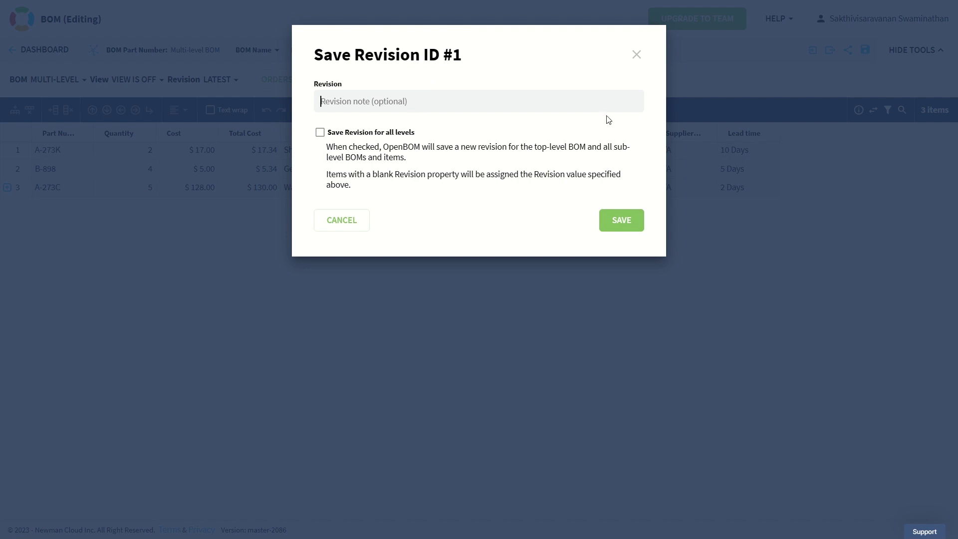
click(610, 222)
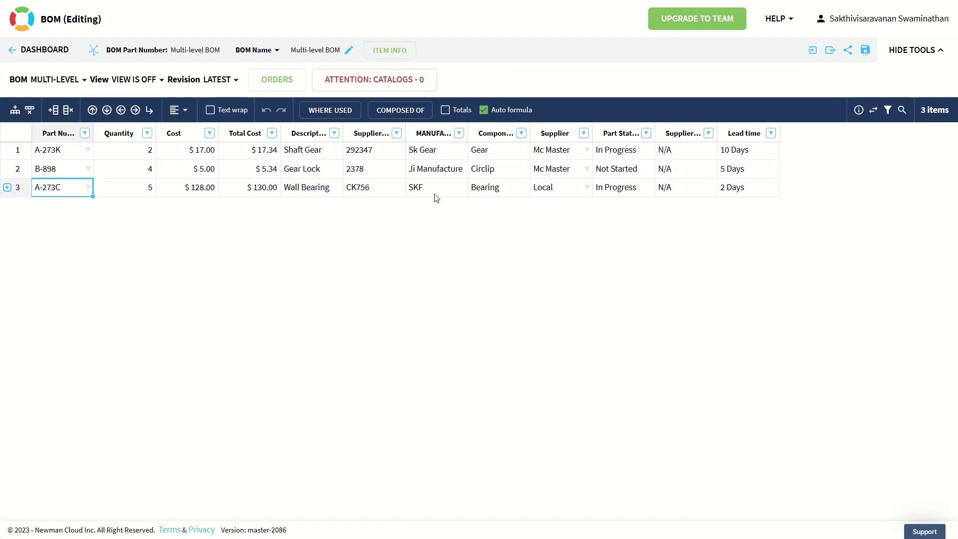
Step: Check the list of selectable revisions for the Multi-level BOM and close it with Latest still in use
click(210, 79)
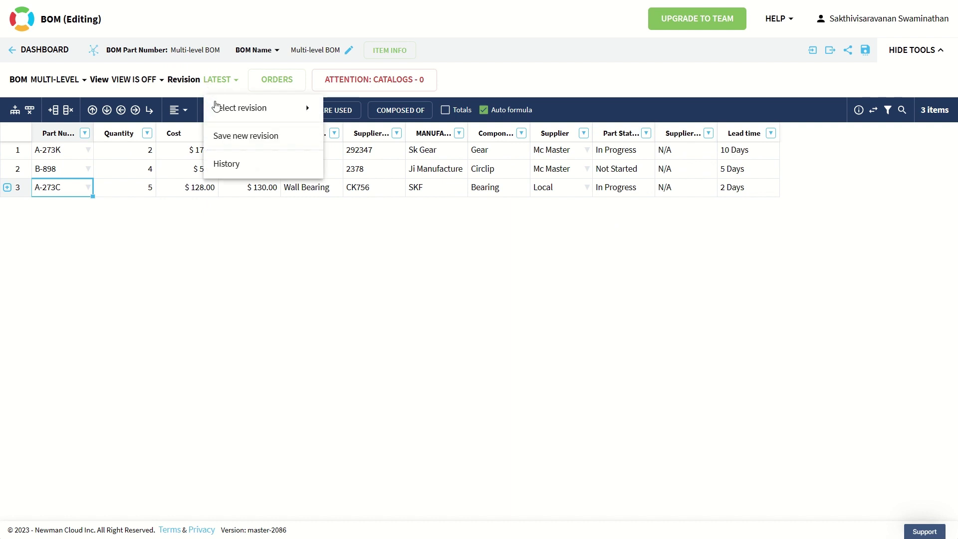
mouse_move(221, 108)
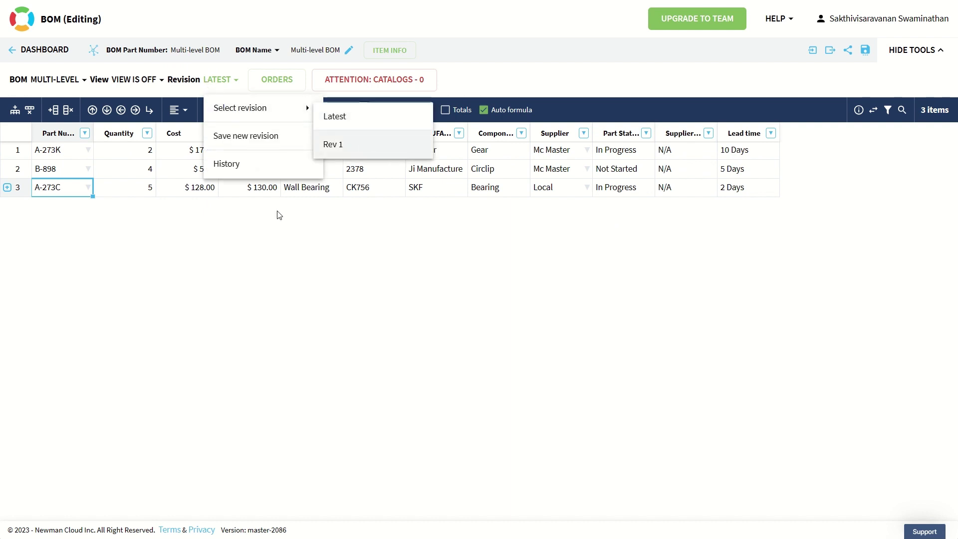
click(223, 326)
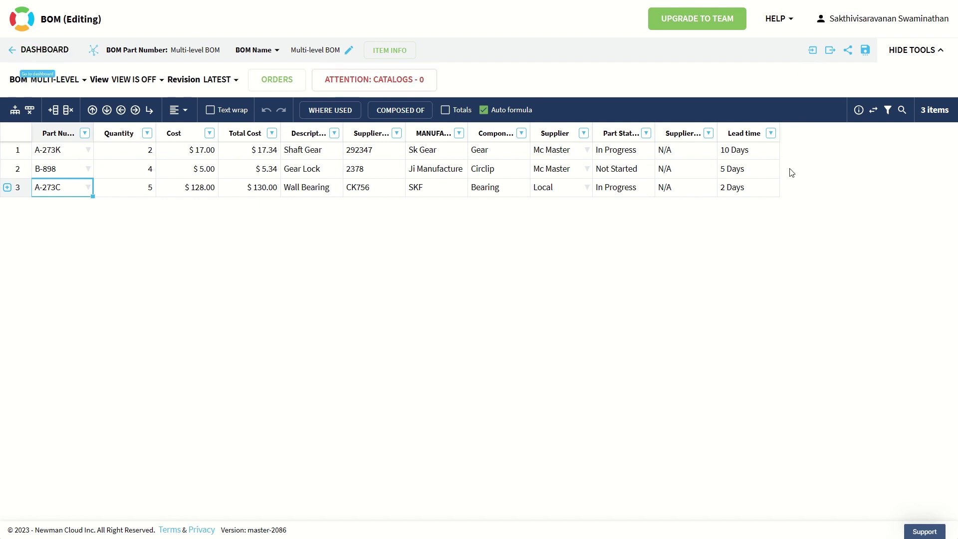
Step: Import Revised BOM.xlsx into the Multi-level BOM, with property names in row 9 and Part as the part number column
click(817, 57)
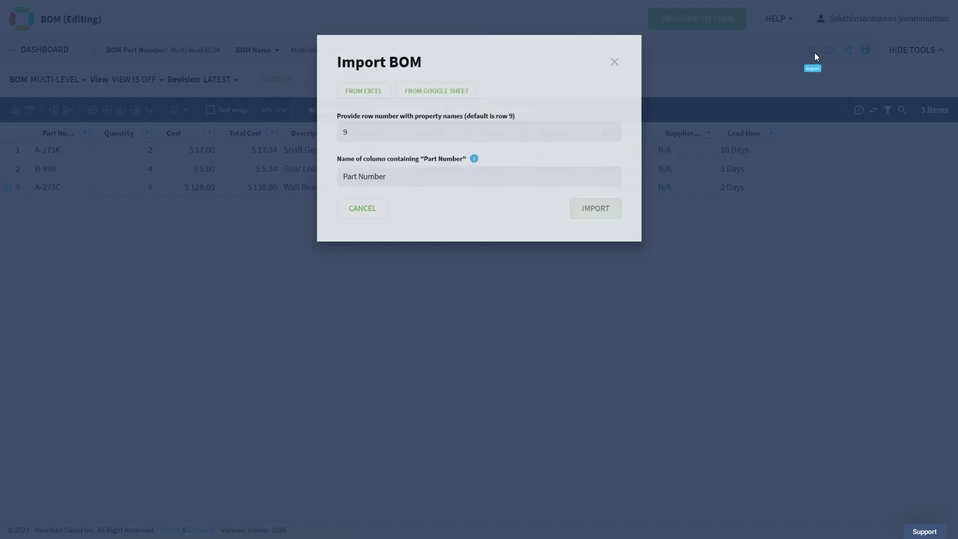
double_click(356, 173)
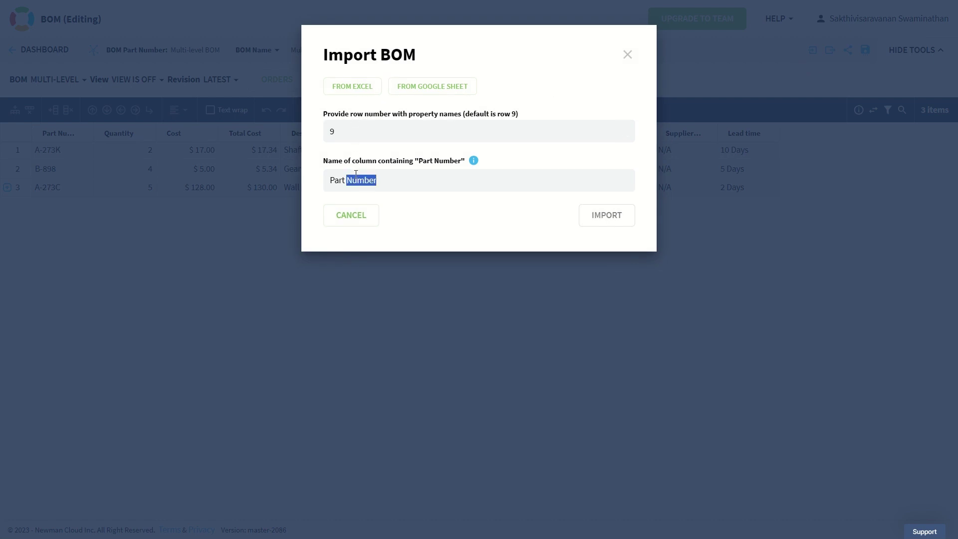
key(BackSpace)
click(351, 87)
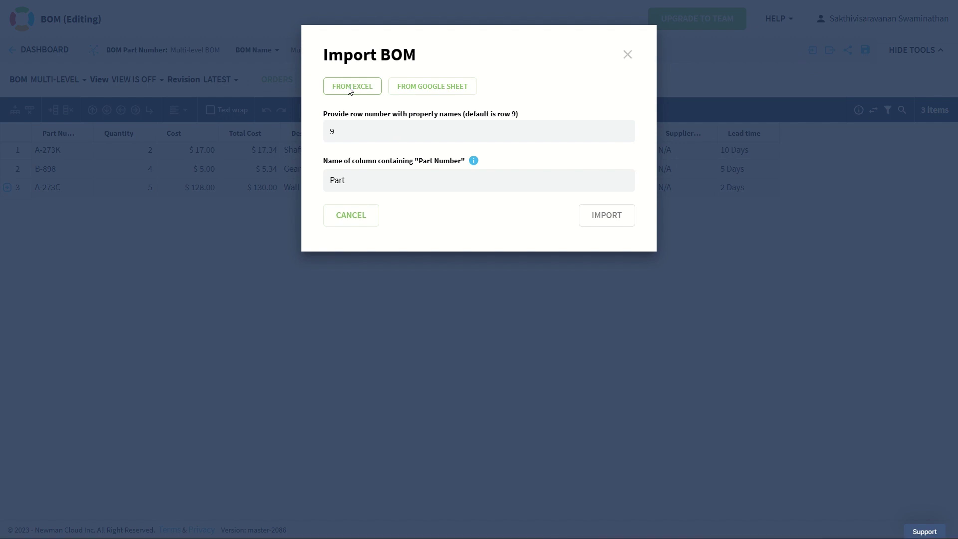
click(186, 144)
click(487, 281)
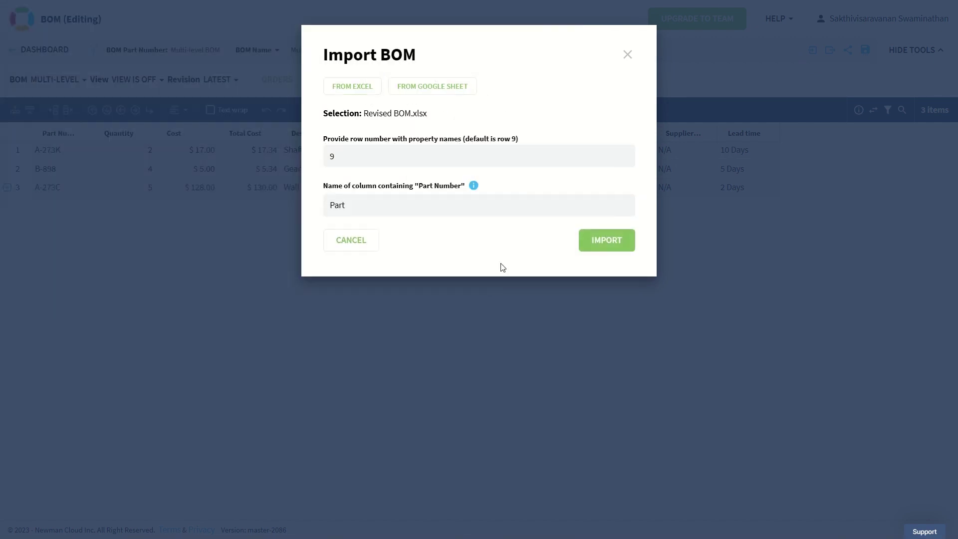
click(631, 247)
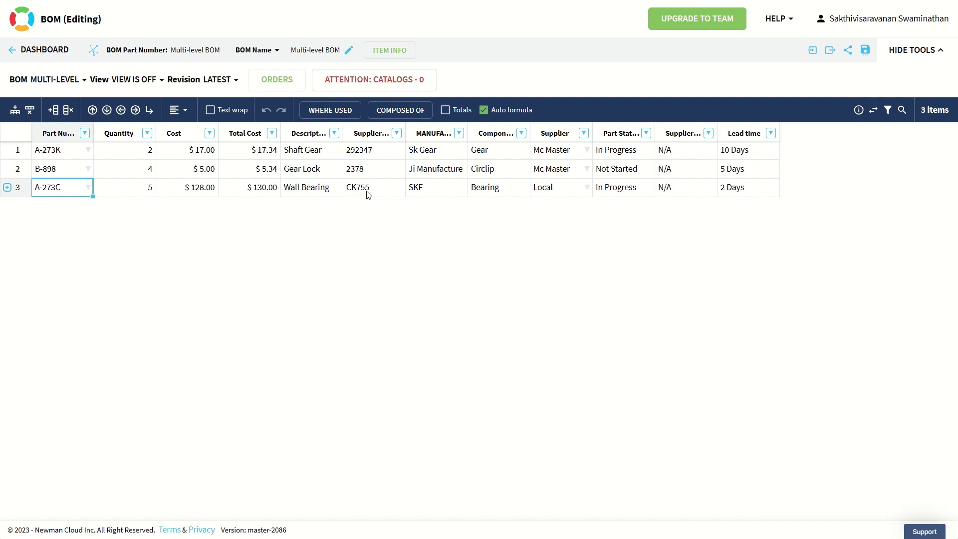
Step: Expand the sub-level of part A-273C, then review the latest supplier part number change in the Multi-level BOM's history and close it
click(7, 187)
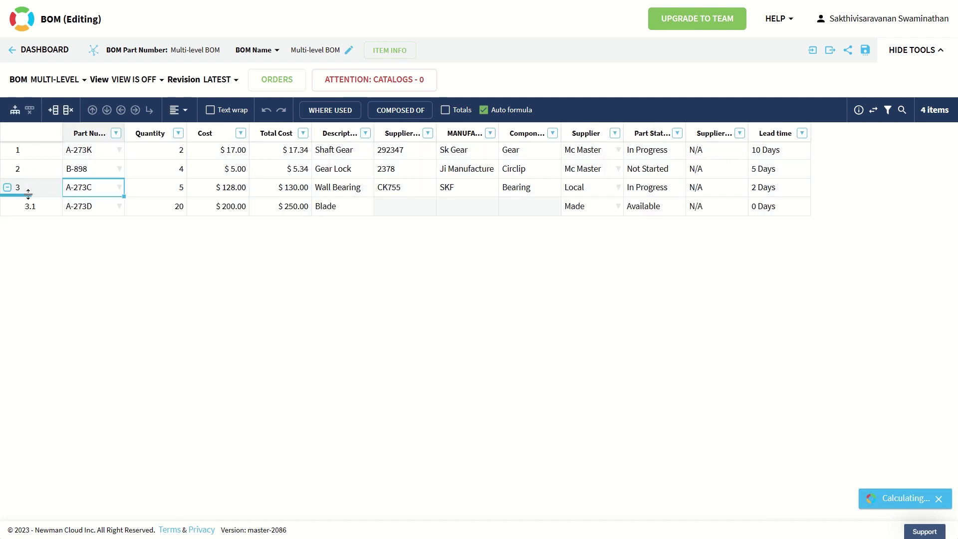
click(212, 83)
click(226, 163)
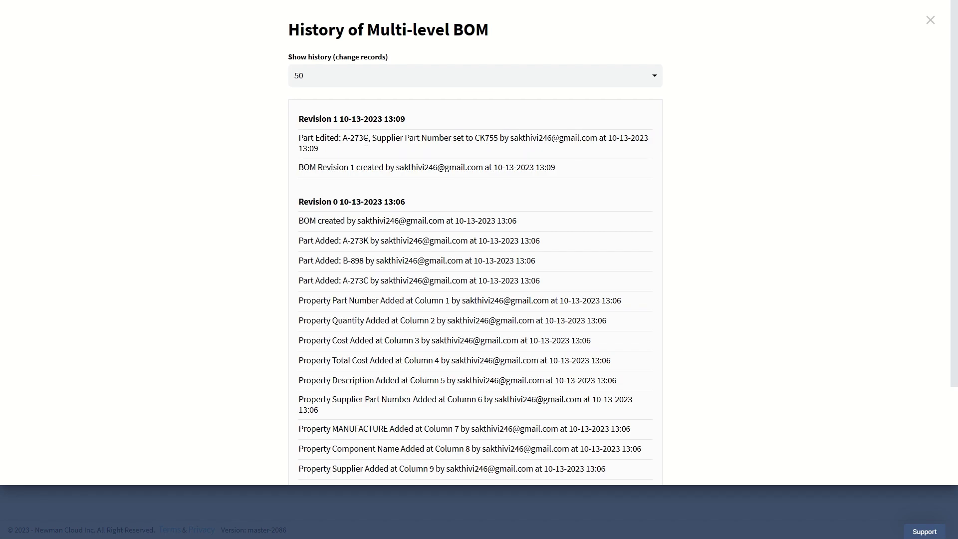
drag(499, 142, 597, 150)
click(577, 156)
click(930, 21)
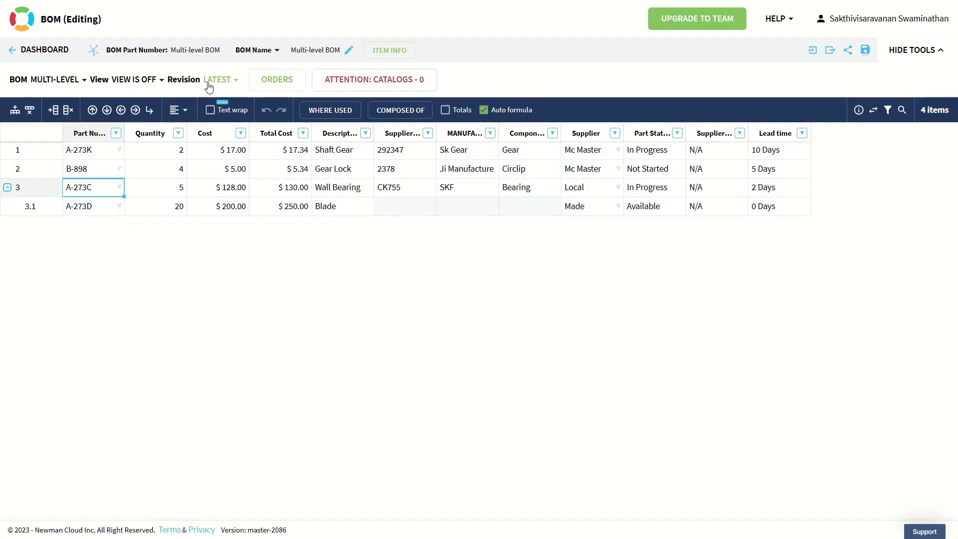
Step: Save the updated Multi-level BOM as revision 2, with no revision note and for the top level only
click(212, 81)
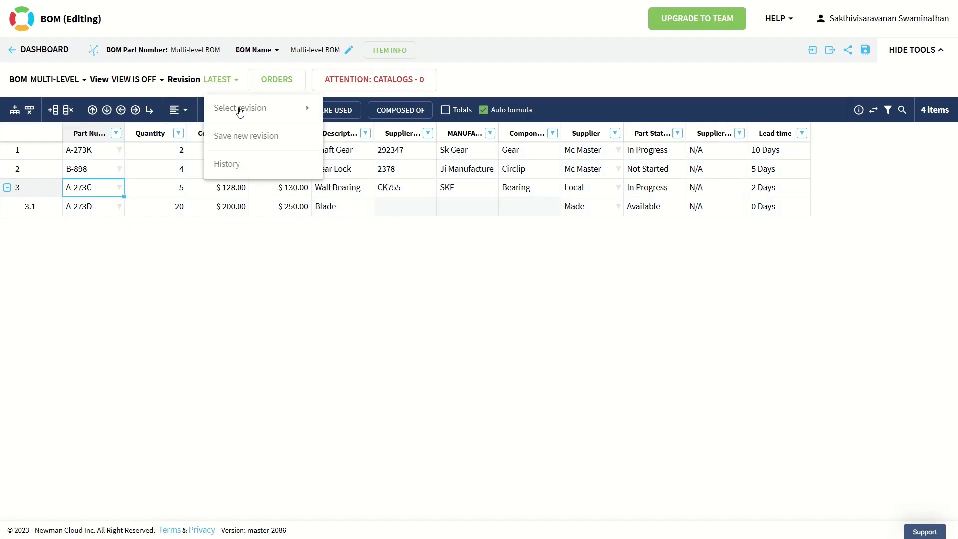
click(252, 134)
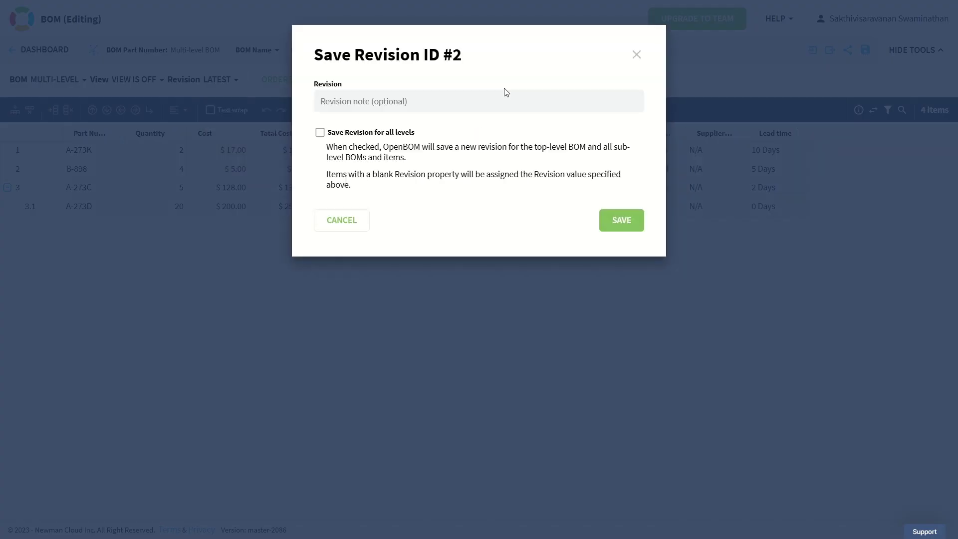
click(624, 222)
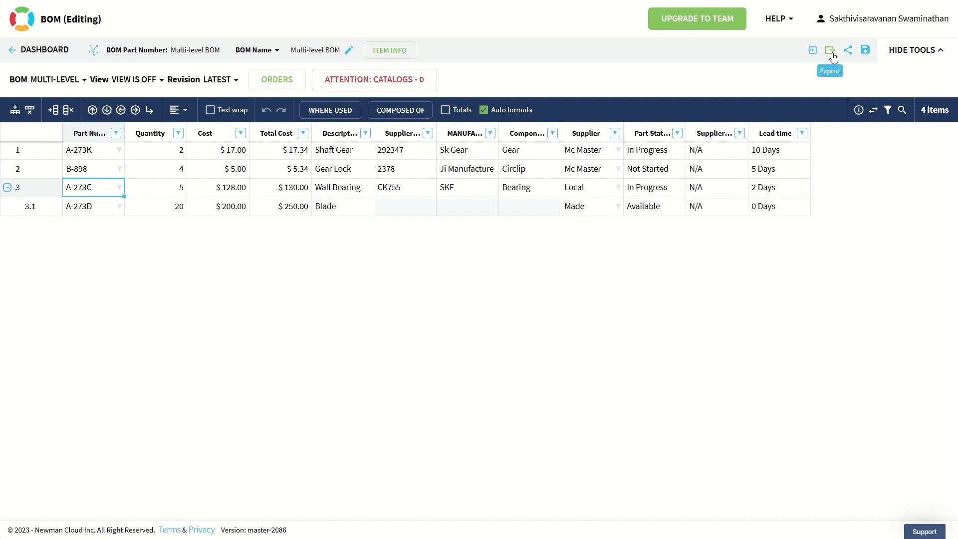
Step: View Rev 1 and then Rev 2 of the Multi-level BOM to compare the supplier part number of A-273C
click(235, 80)
mouse_move(233, 117)
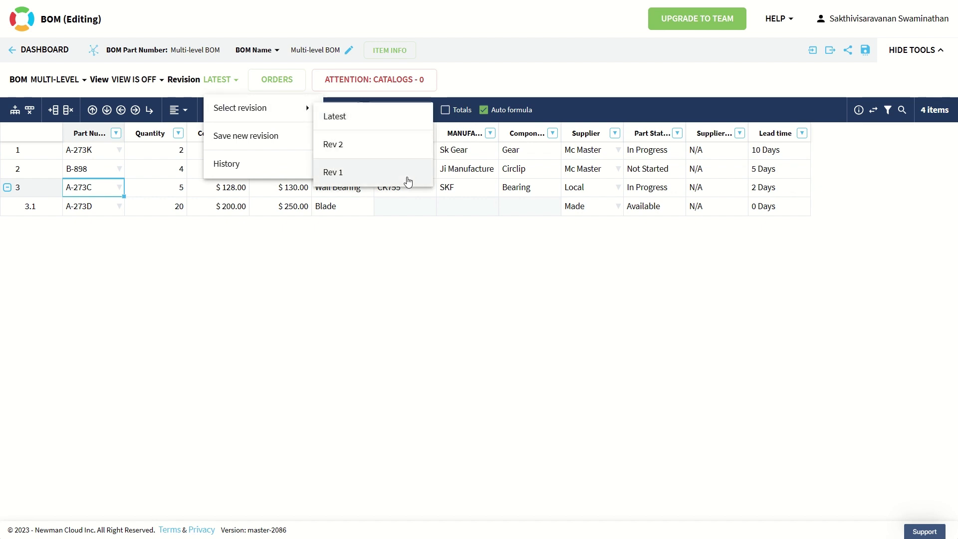
click(407, 178)
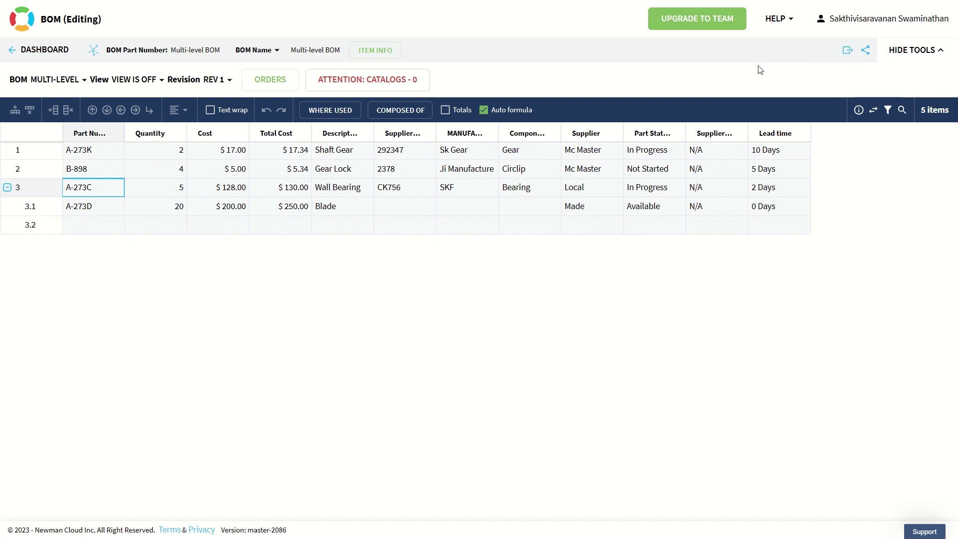
click(216, 79)
mouse_move(253, 107)
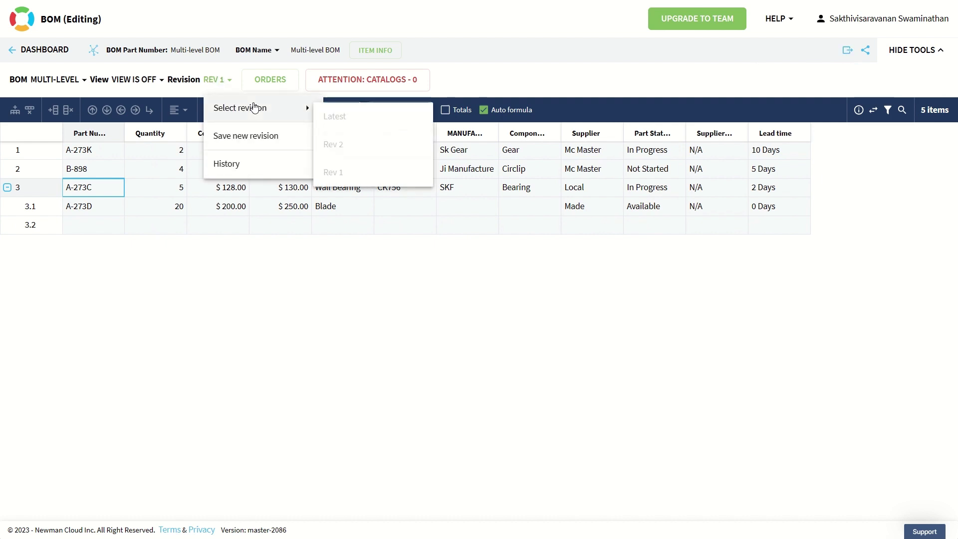
click(364, 144)
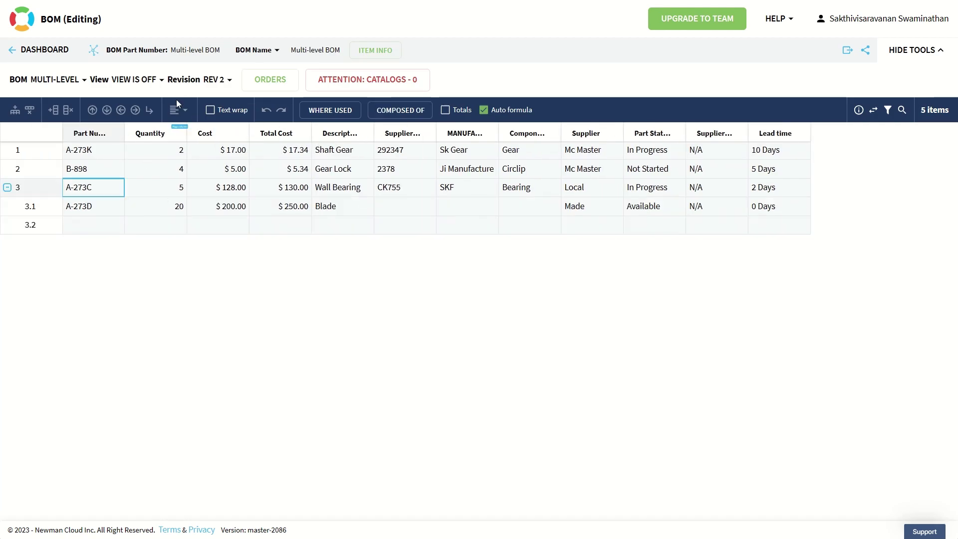
Step: Check Rev 1 of the Multi-level BOM once more and return to the Latest revision
click(215, 80)
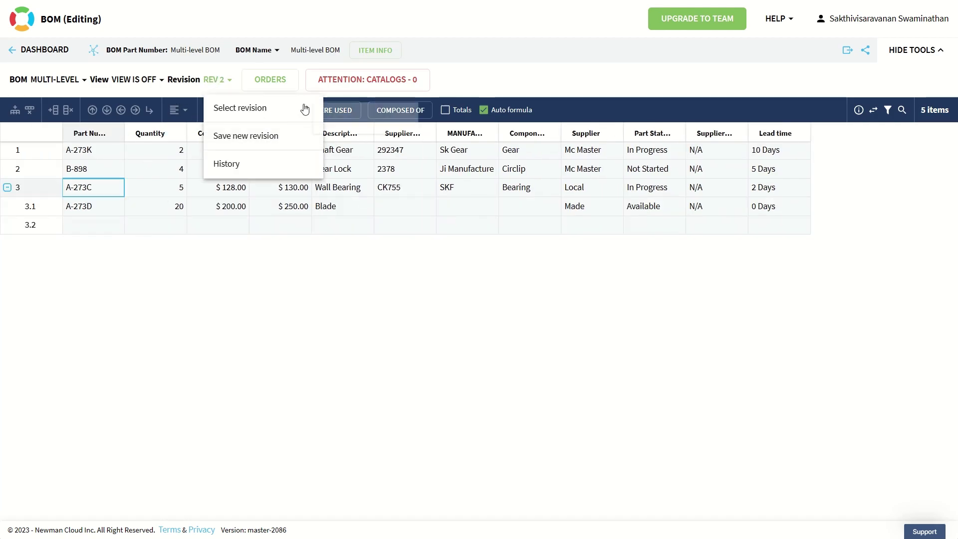
mouse_move(305, 109)
click(342, 171)
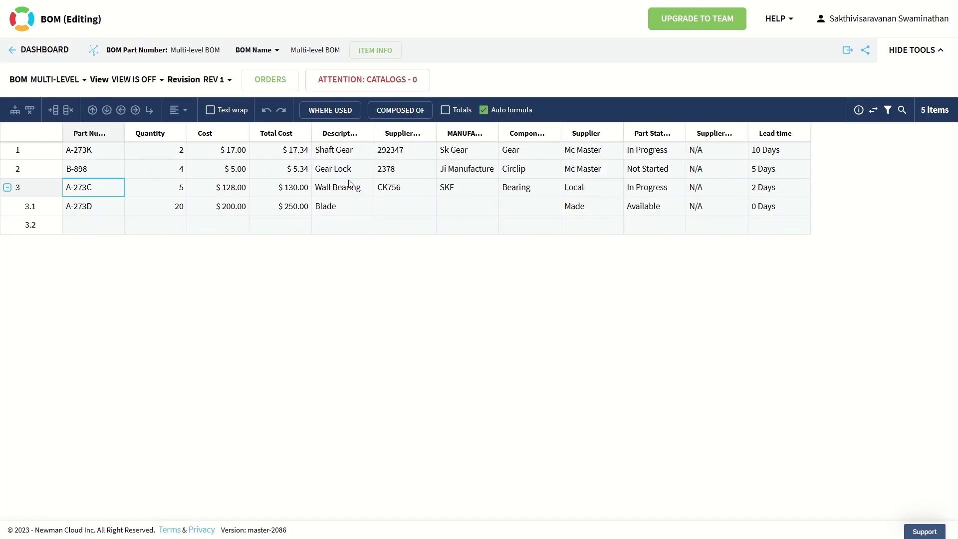
click(217, 80)
mouse_move(274, 107)
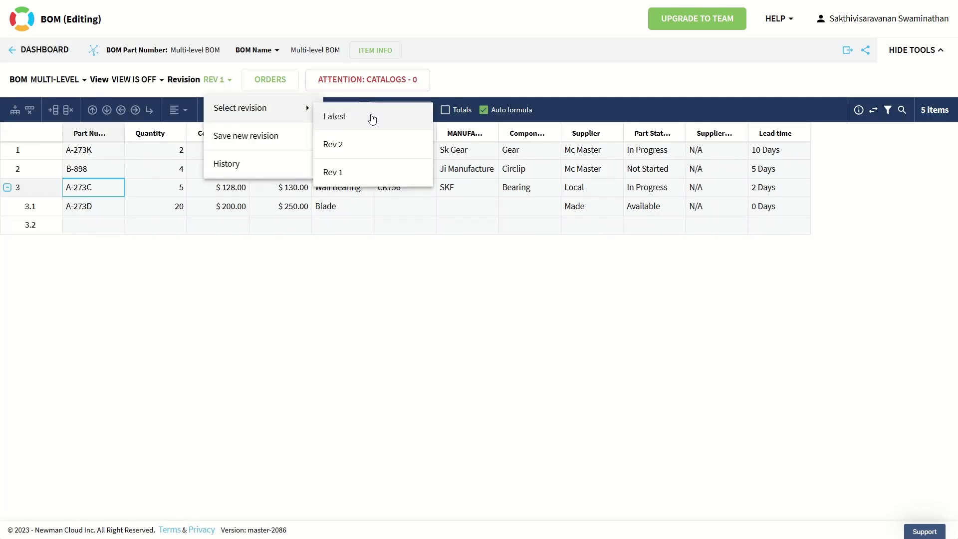
click(371, 118)
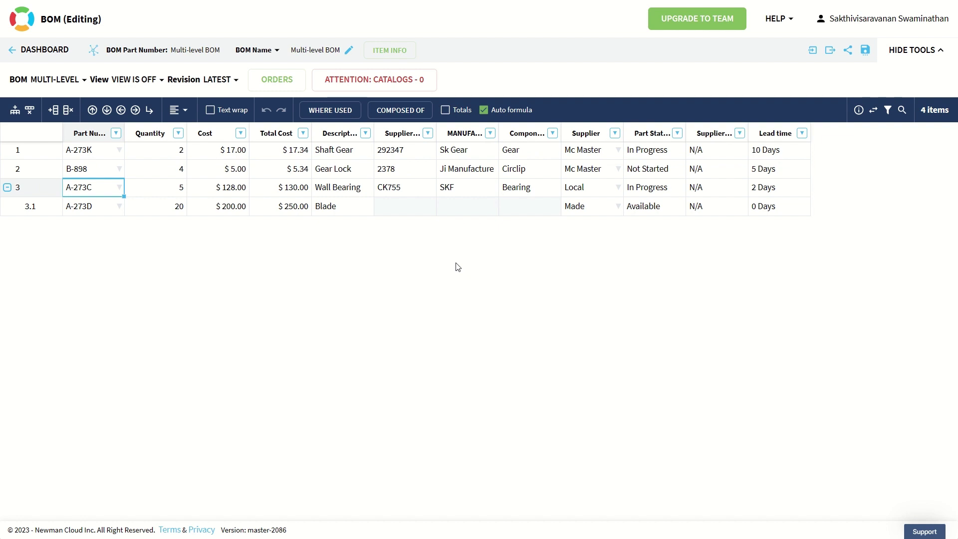
Step: Return to the dashboard and move the Multi-level BOM to the trash
click(27, 52)
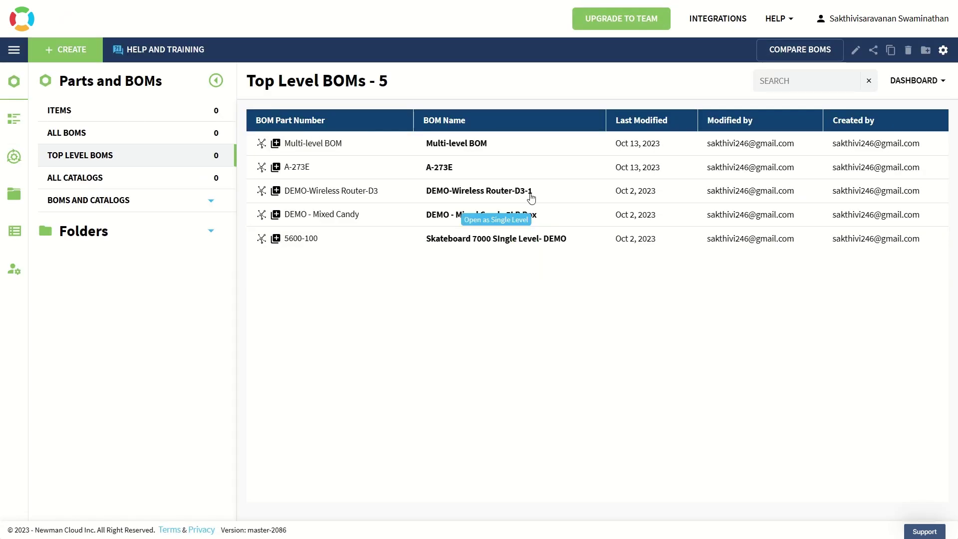
right_click(530, 150)
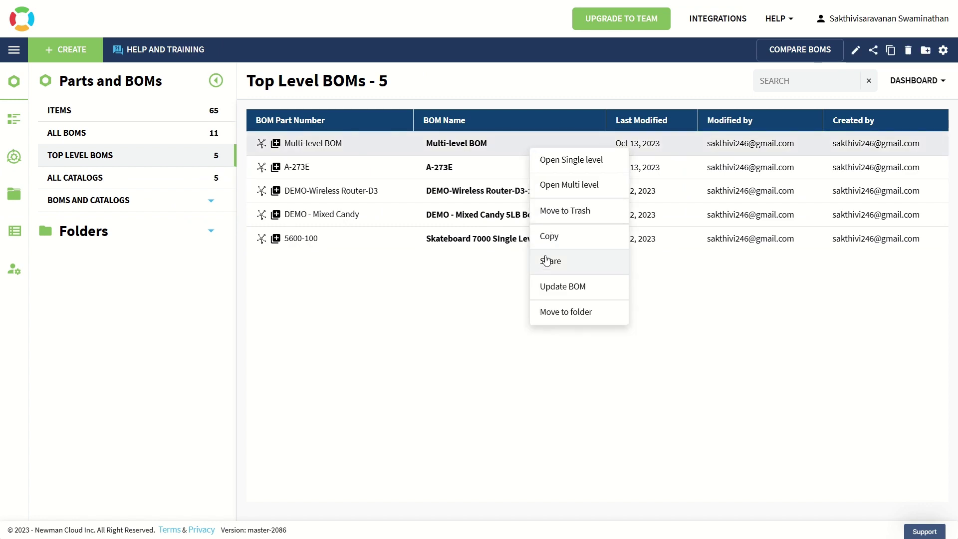
click(549, 210)
click(548, 88)
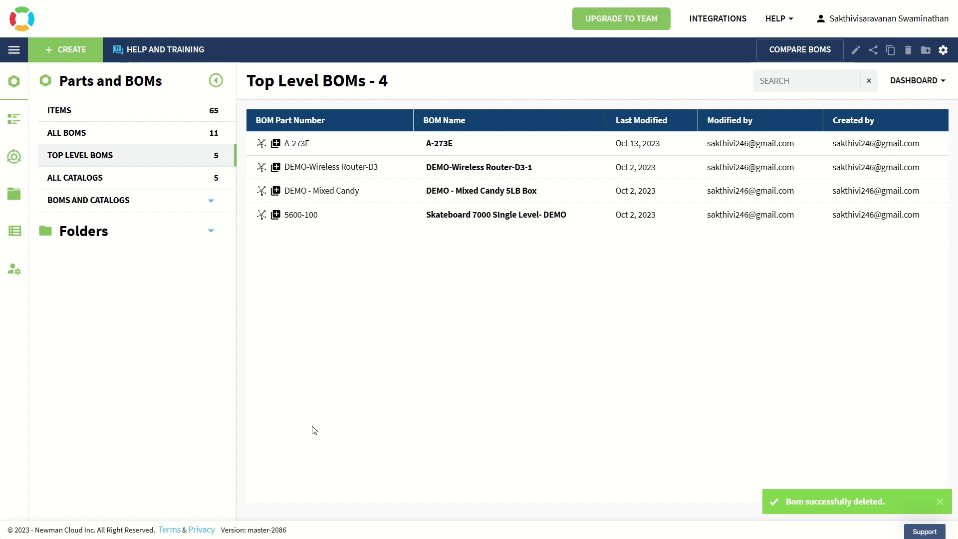
Step: Switch to File Explorer, locate the BOM workbook in the OpenBOM folder, and return to OpenBOM
key(alt+Tab)
key(alt+Tab)
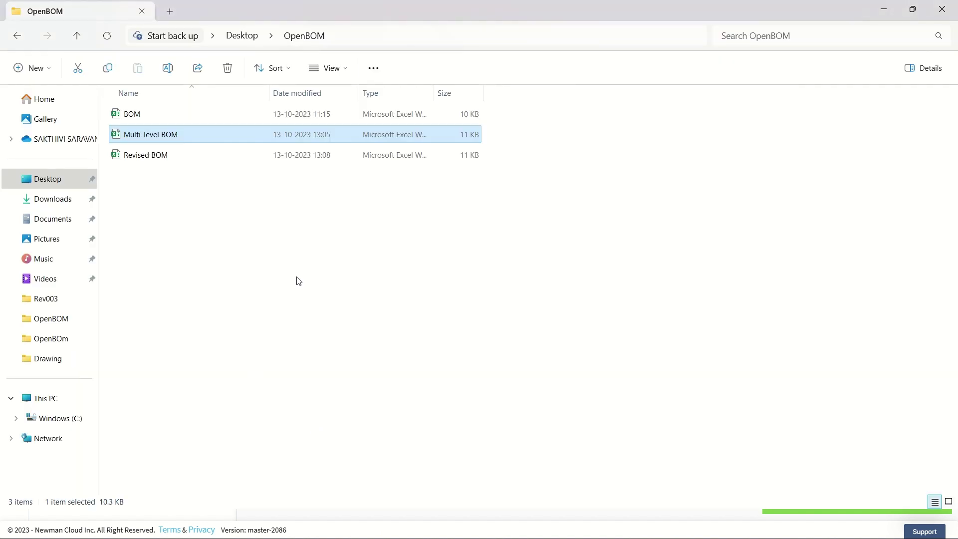
click(535, 110)
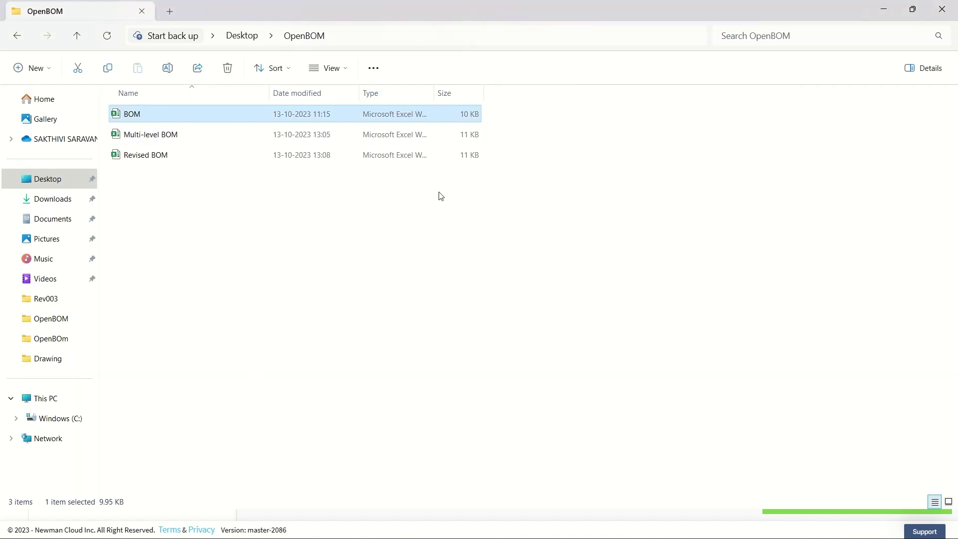
key(alt+Tab)
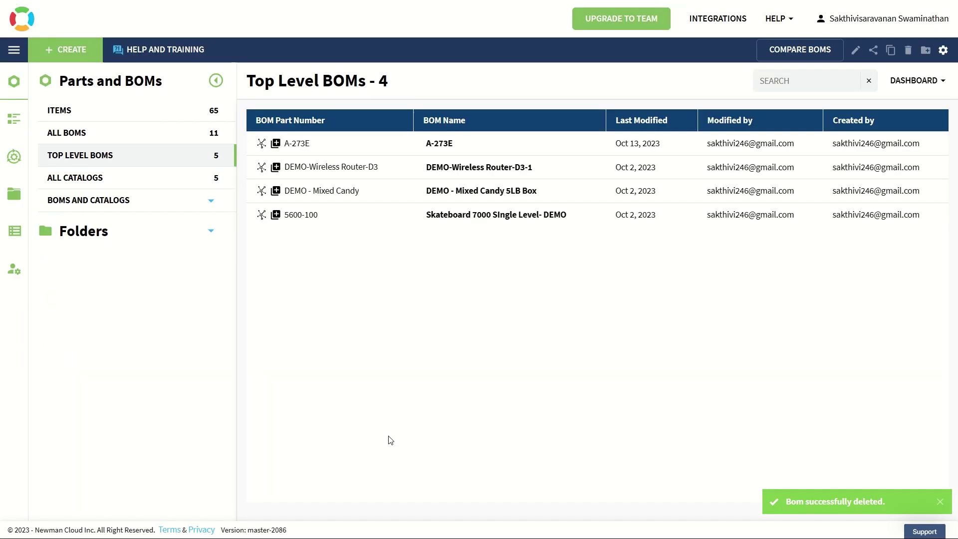
Step: Try to import BOM.xlsx as a new BOM, with property names in row 9 and Part Number as the part number column
click(75, 53)
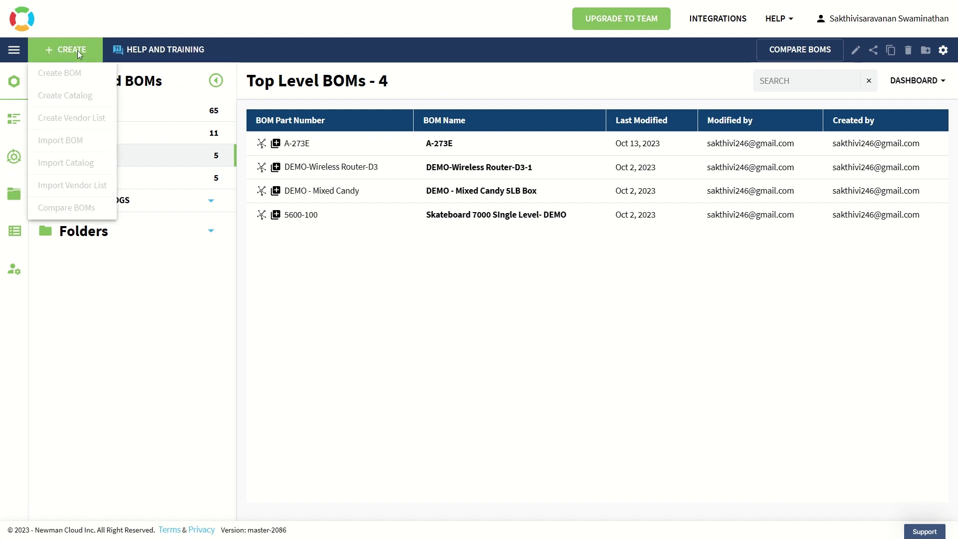
click(64, 138)
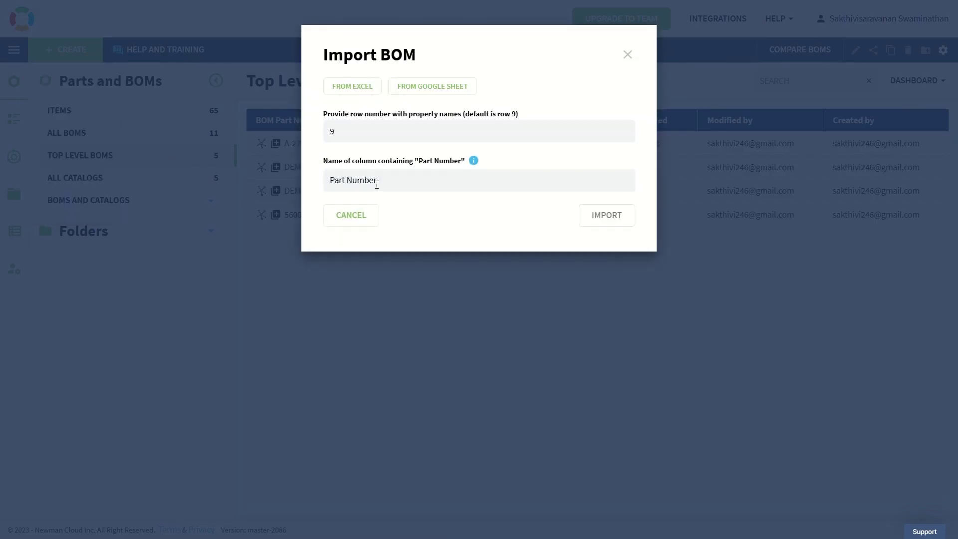
click(366, 91)
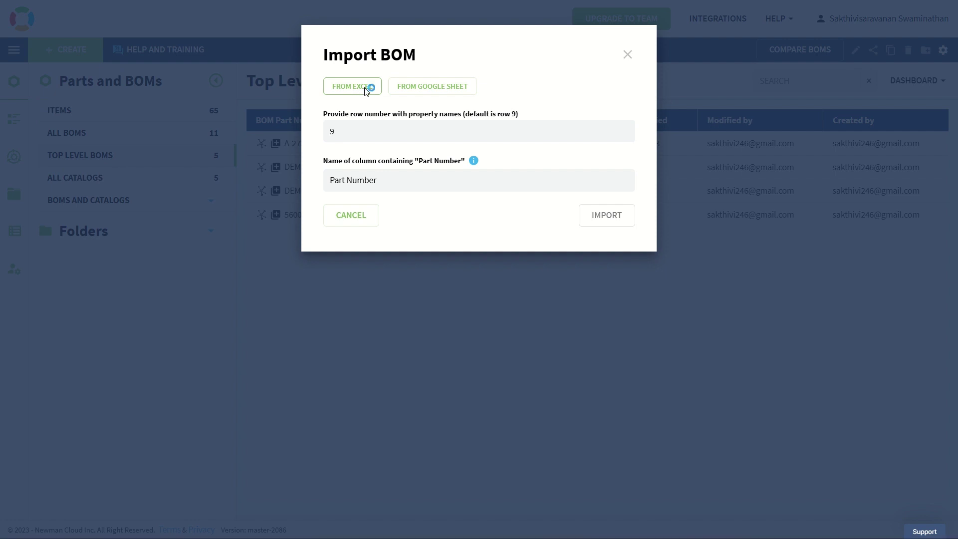
click(230, 100)
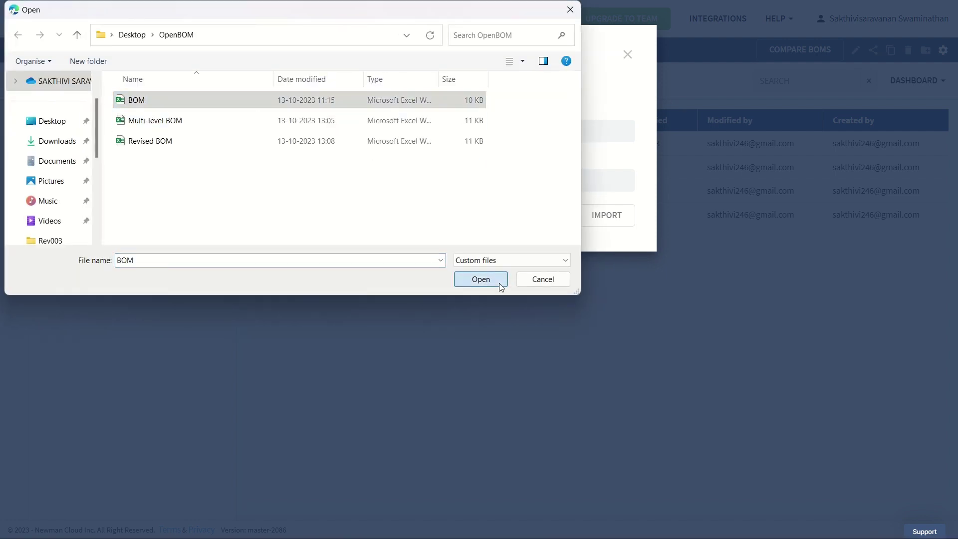
click(501, 280)
click(592, 250)
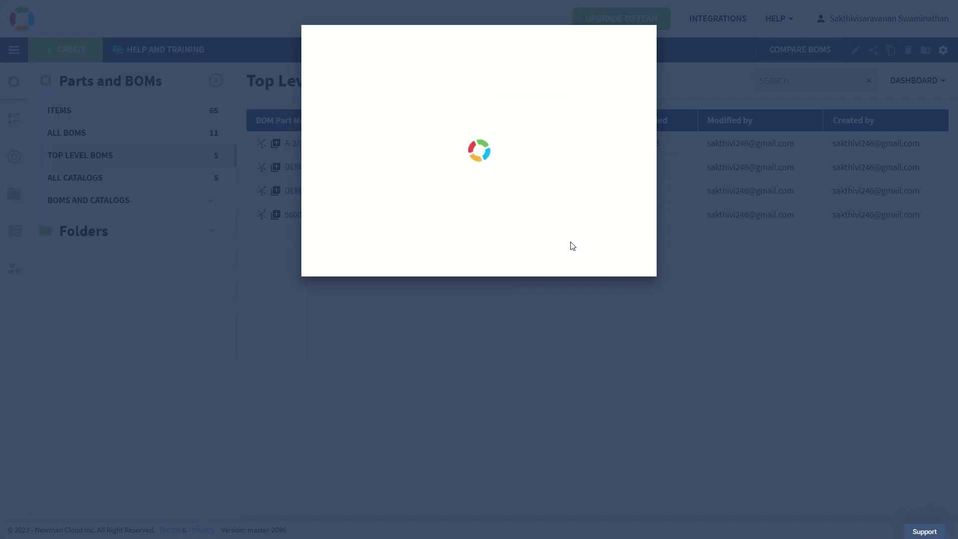
Step: Examine the import error and set the part number column name to Part for BOM.xlsx
drag(325, 224, 528, 231)
click(560, 244)
click(517, 237)
double_click(362, 207)
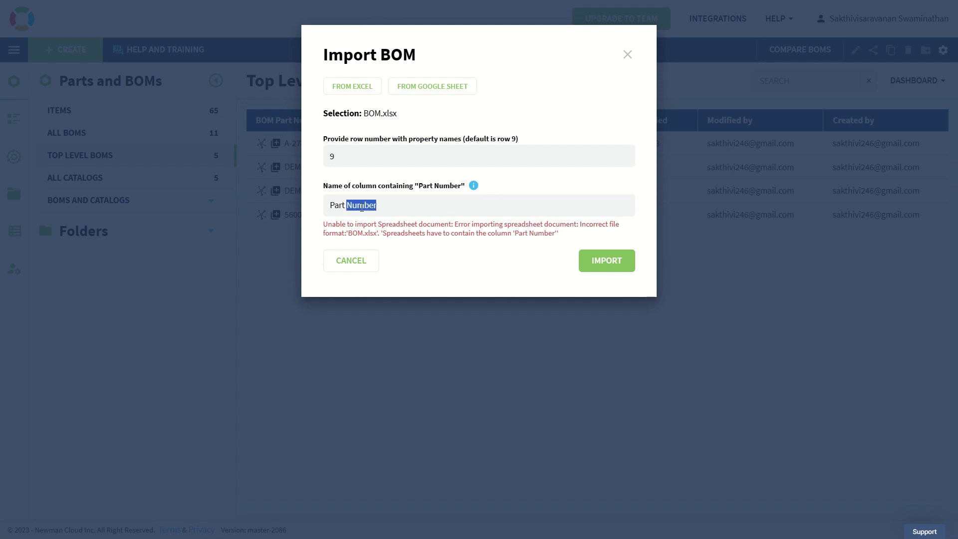
key(BackSpace)
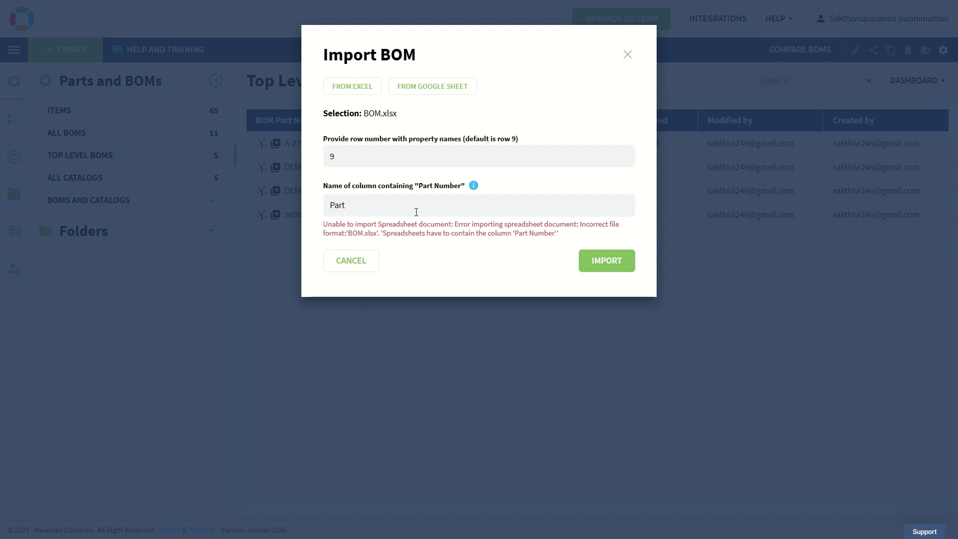